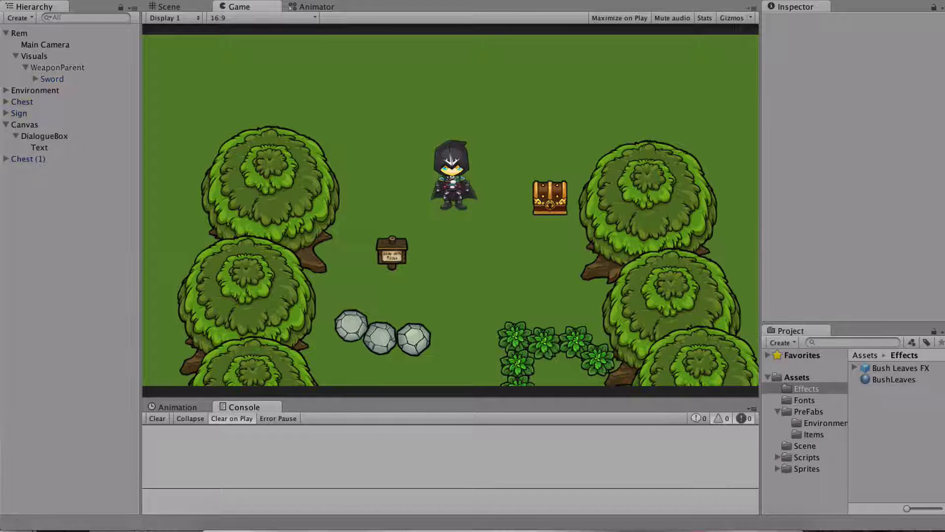
Walk the character around the open grass in all four directions to check its movement
key("Up")
key("Left")
key("Right")
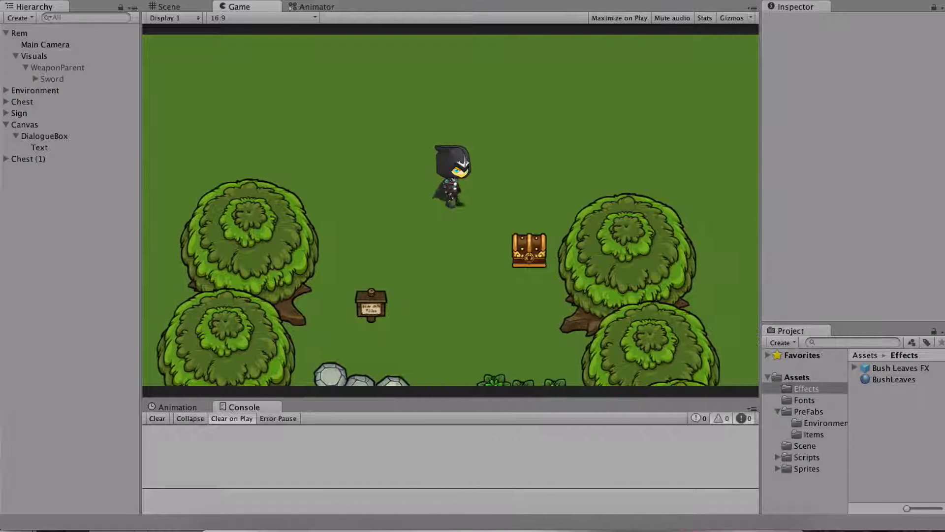
key("Up")
key("Right")
key("Down")
key("Left")
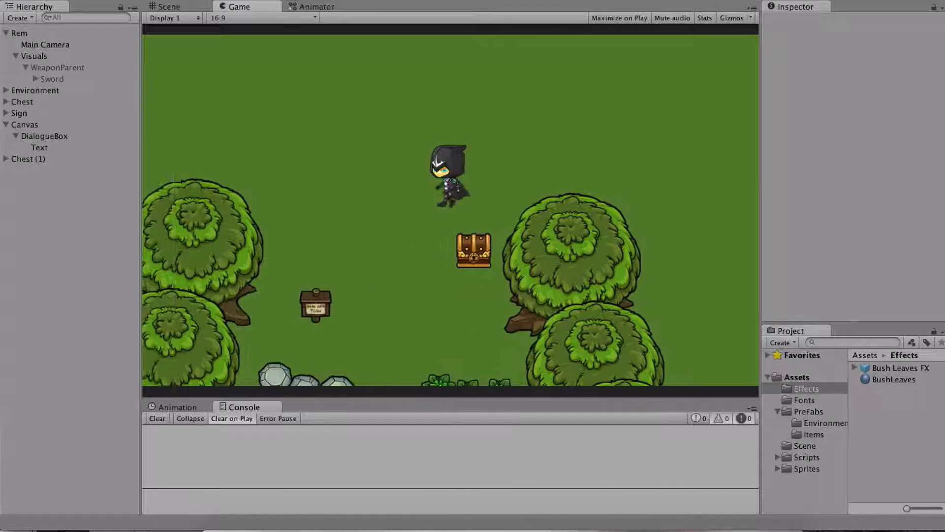
key("Up")
key("Left")
key("Down")
key("Right")
key("Right")
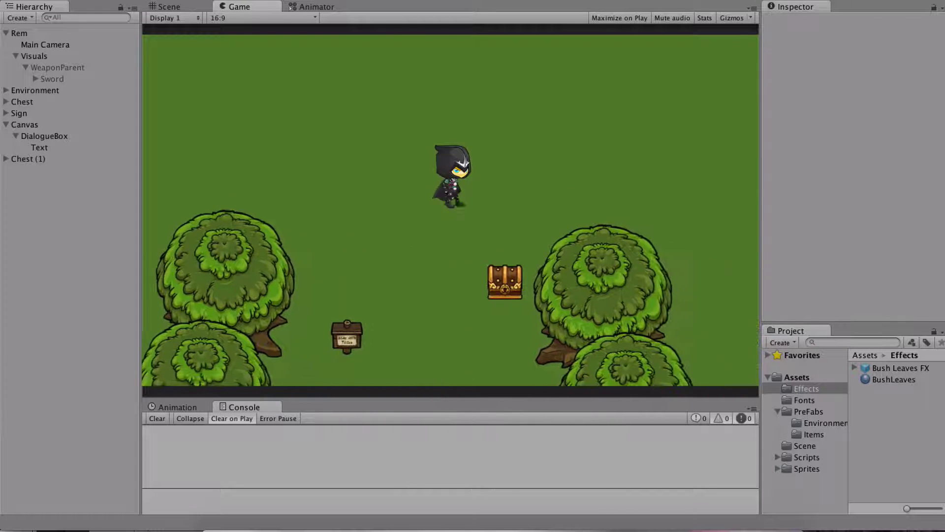
key("Left")
key("Left")
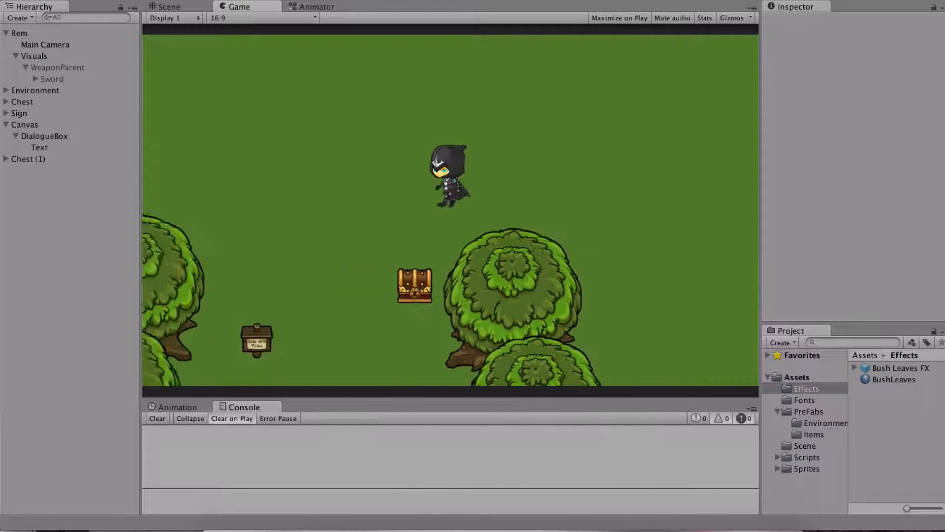
Walk the character up against the closed chest beside the trees to check its collision
key("Down")
key("Right")
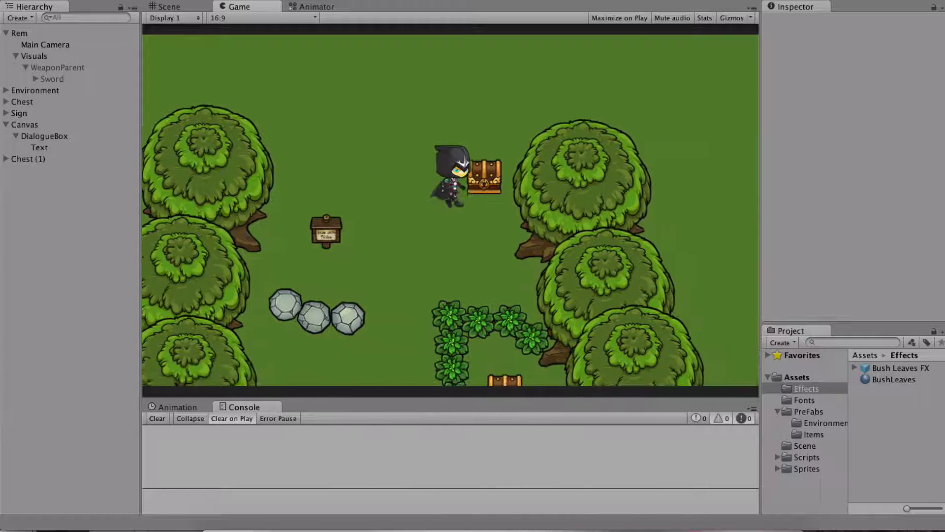
key("Left")
key("Up")
key("Right")
key("Down")
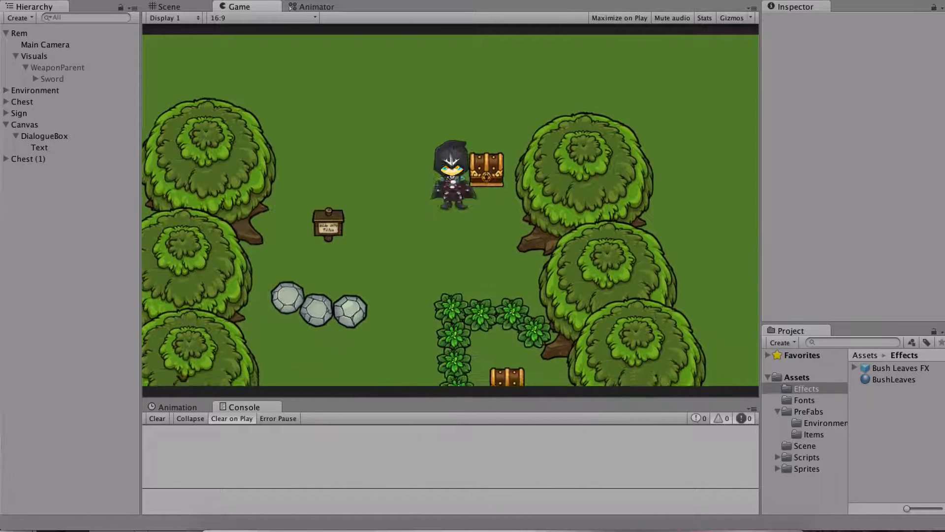
Walk the character past the stones and into the tree column beside the bush enclosure to check tree collision
key("Left")
key("Down")
key("Right")
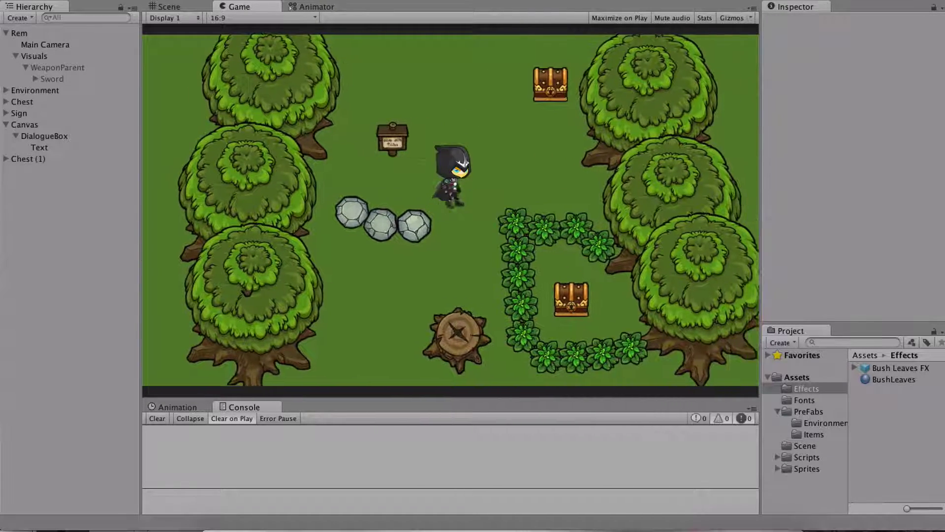
key("Down")
key("Up")
key("Right")
key("Right")
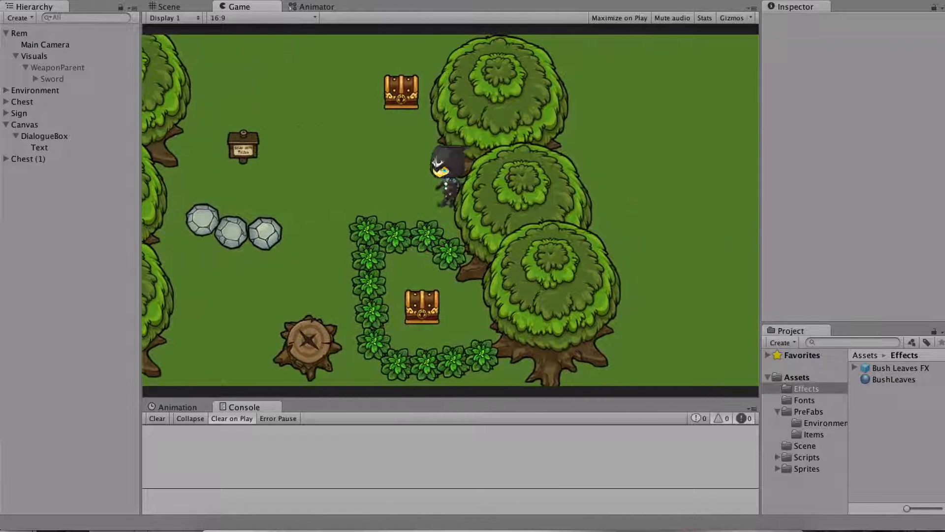
key("Left")
key("Down")
key("Right")
key("Right")
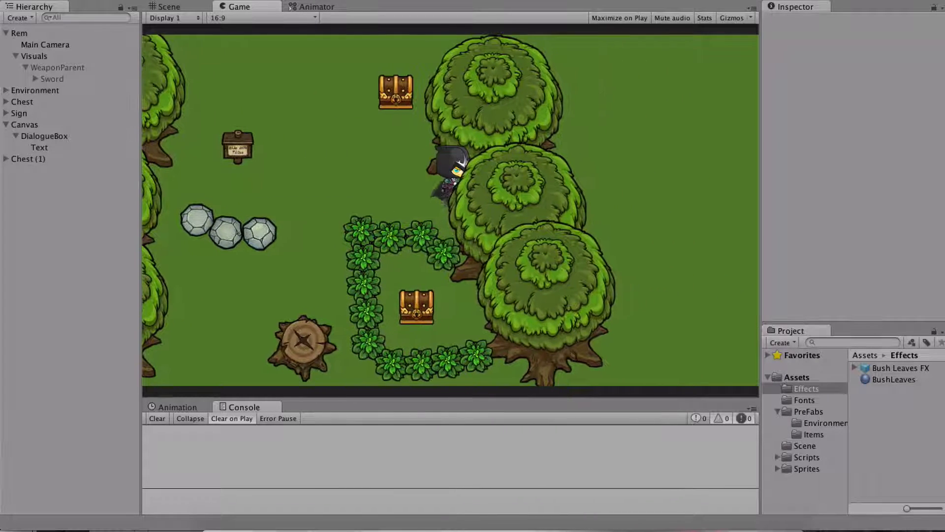
Walk the character behind the uppermost tree near the chest to check how the two overlap
key("Left")
key("Up")
key("Right")
key("Right")
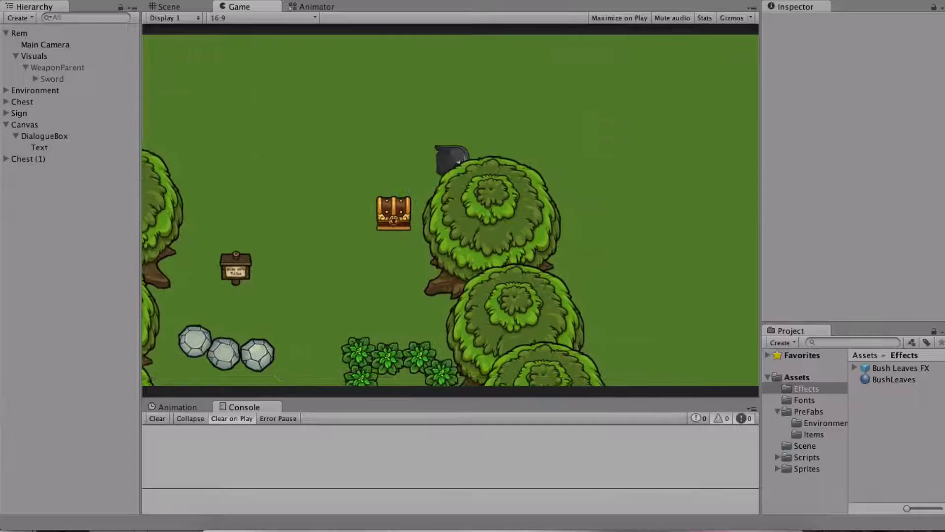
key("Down")
key("Left")
key("Up")
key("Up")
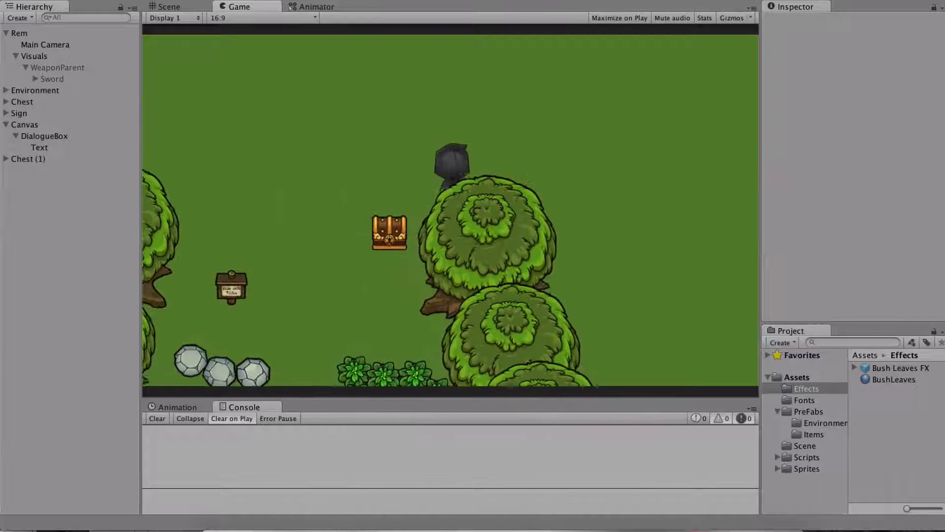
Walk the character down to the three stones and in front of them to check collision and overlap
key("Left")
key("Down")
key("Left")
key("Down")
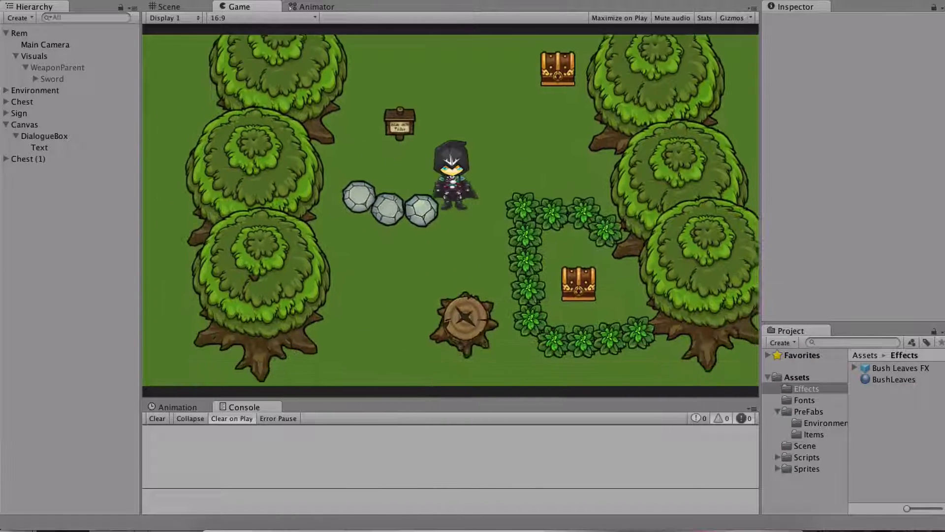
key("Left")
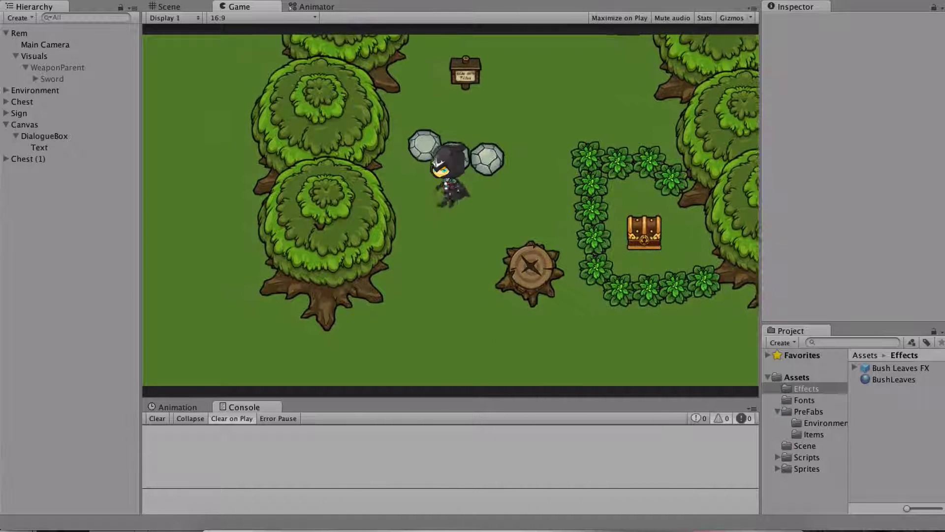
key("Right")
key("Left")
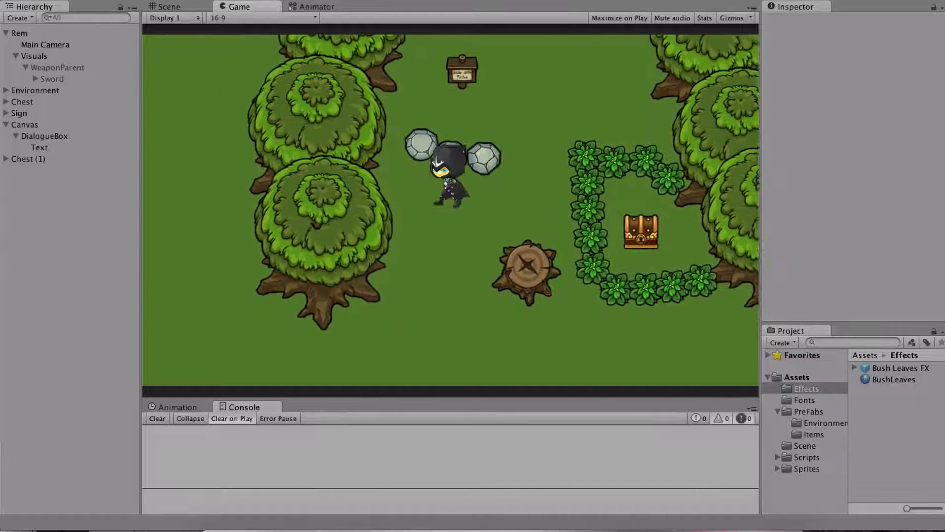
Walk the character around the tree stump and along the outside of the bush enclosure
key("Down")
key("Right")
key("Up")
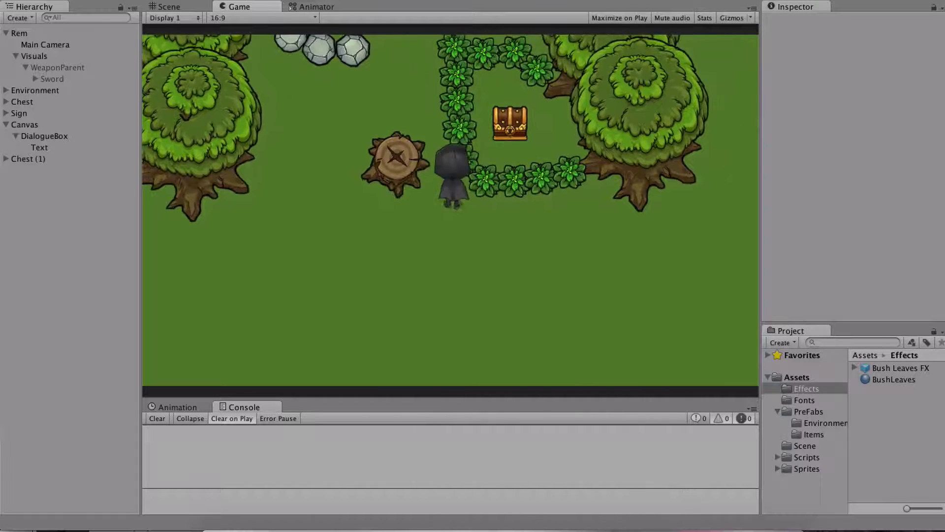
key("Down")
key("Left")
key("Up")
key("Up")
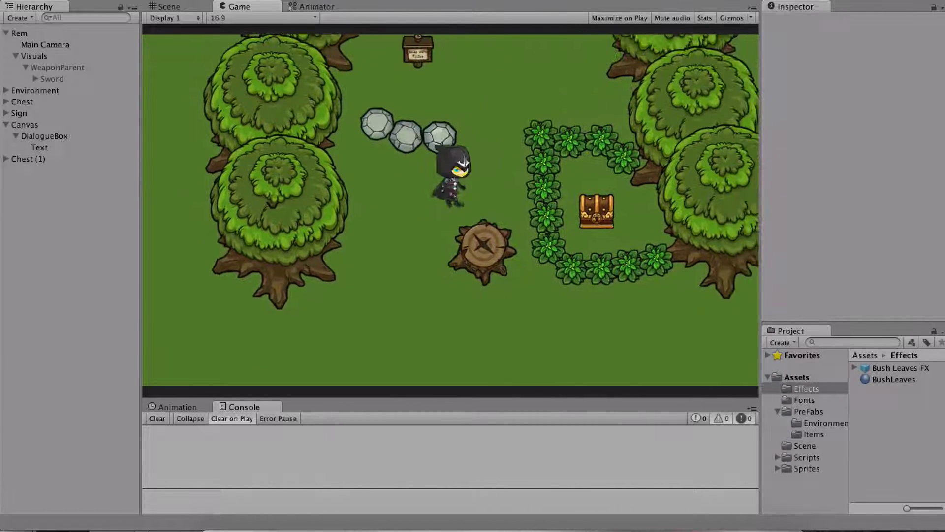
key("Right")
key("Down")
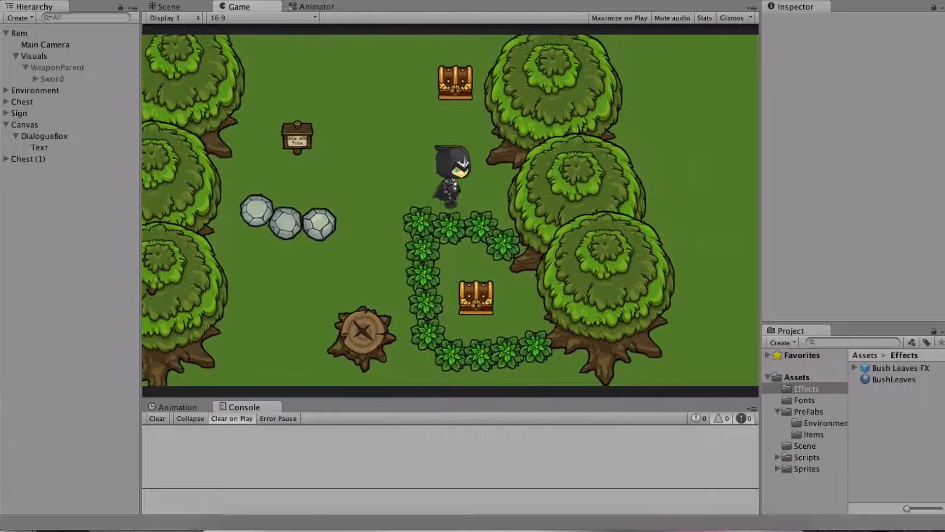
Walk the character to the sign, show its message in the dialogue box and close the message
key("Left")
key("Up")
key("Left")
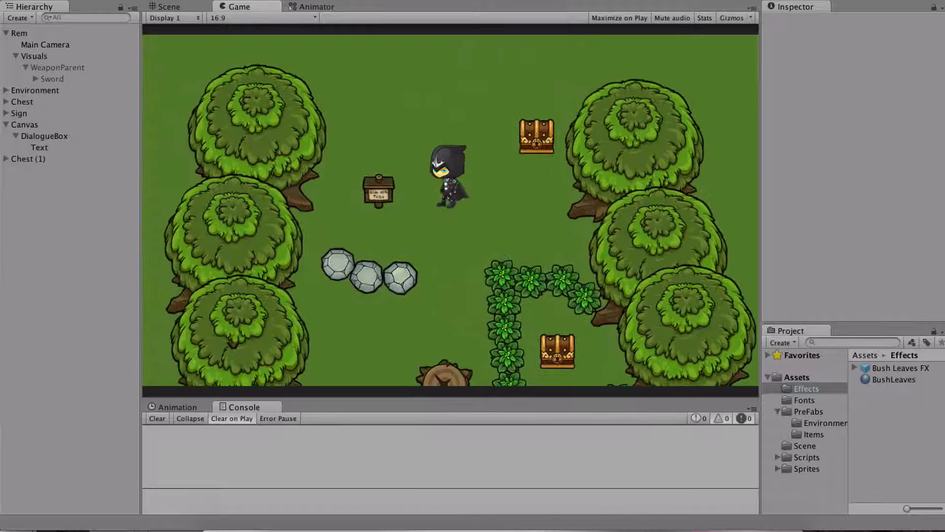
key("Down")
key("Up")
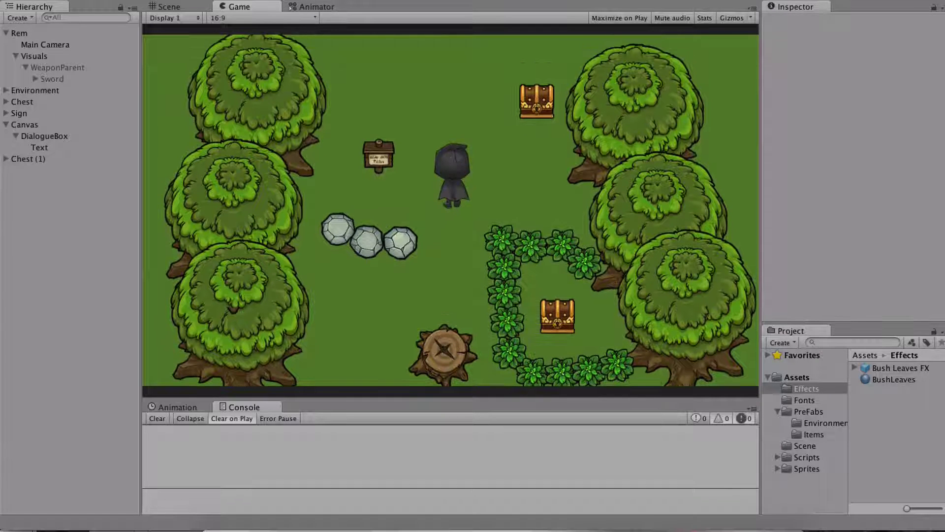
key("Left")
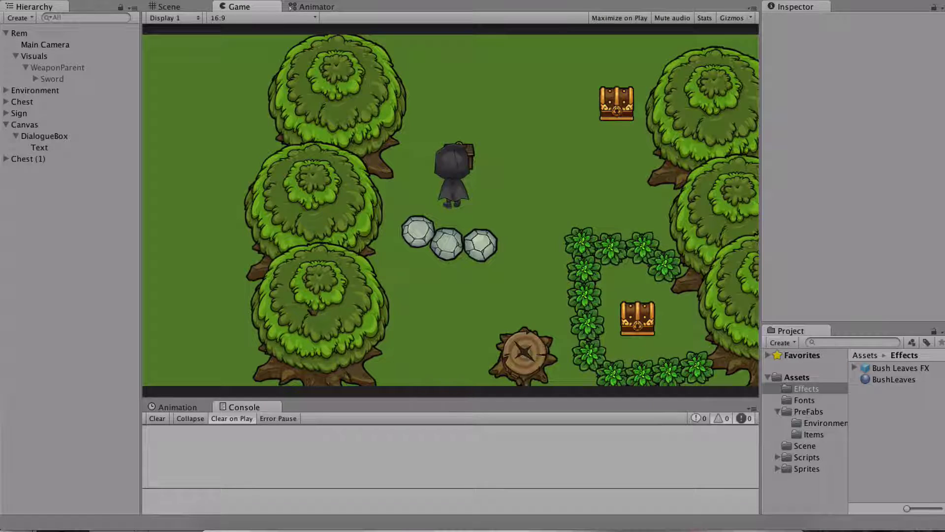
key("space")
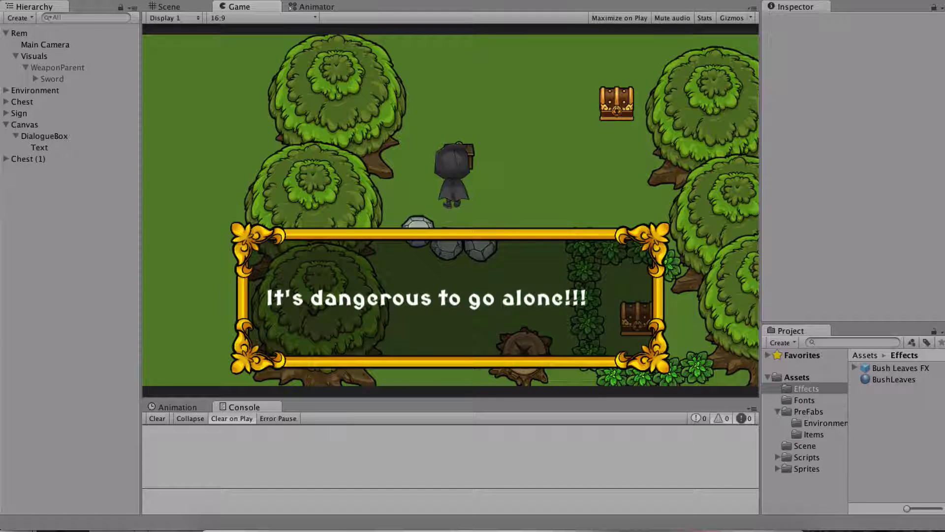
key("space")
Walk the character from the sign around the clearing and down beside the bush enclosure
key("Right")
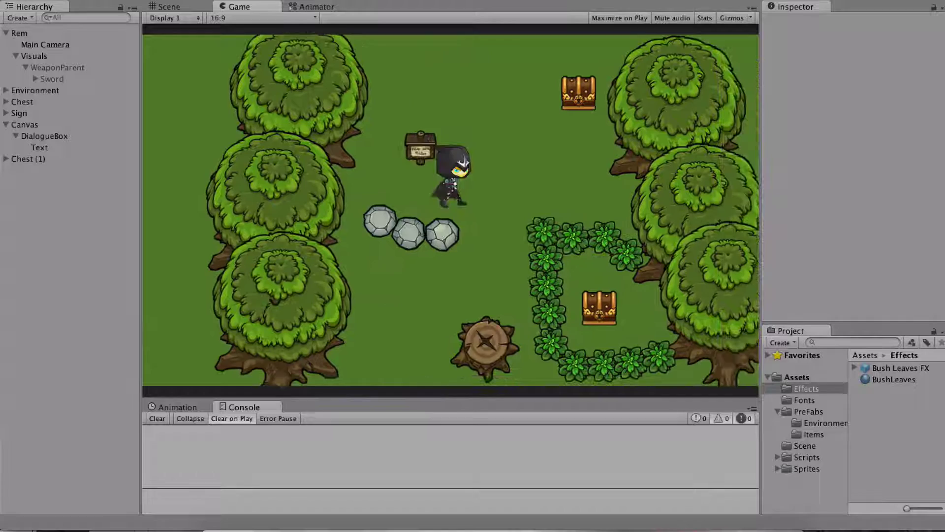
key("Up")
key("Left")
key("Down")
key("Right")
key("Down")
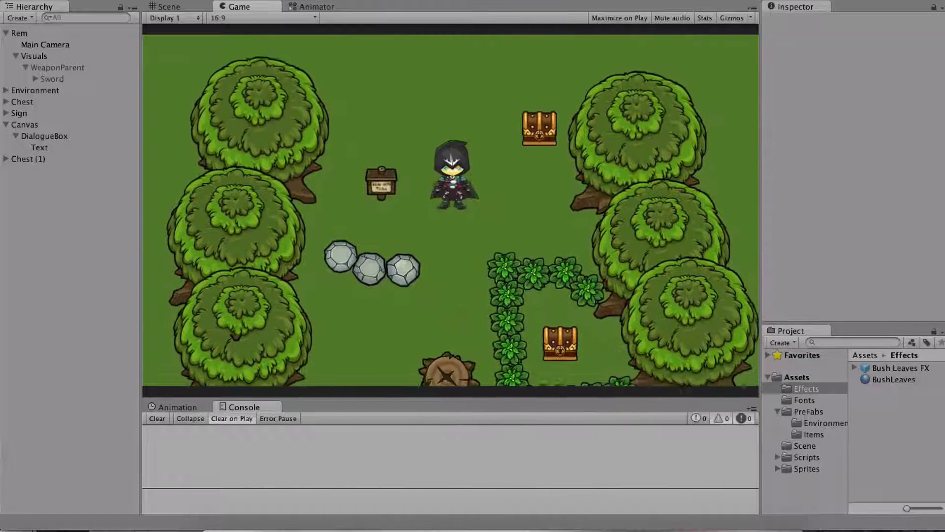
key("Left")
key("Right")
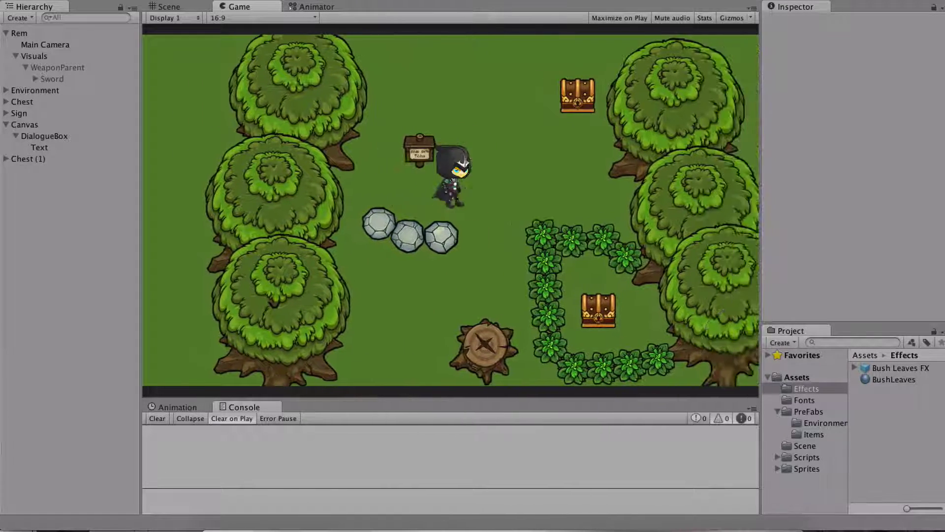
key("Up")
key("Down")
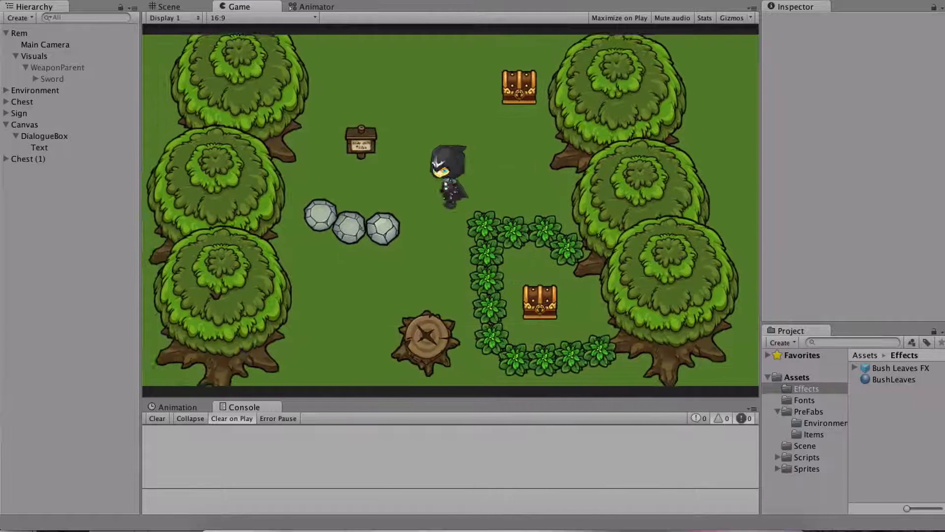
key("Right")
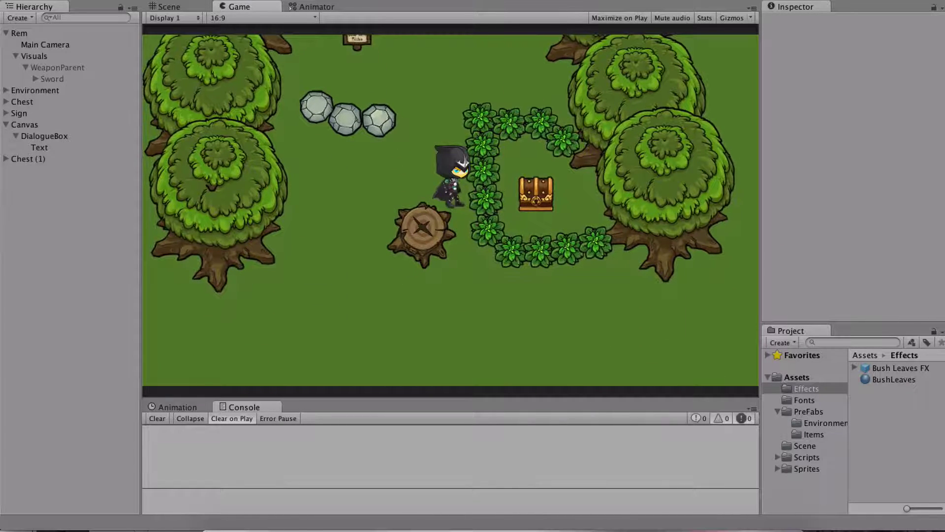
Walk the character to the upper chest and open it to collect the sword
key("Up")
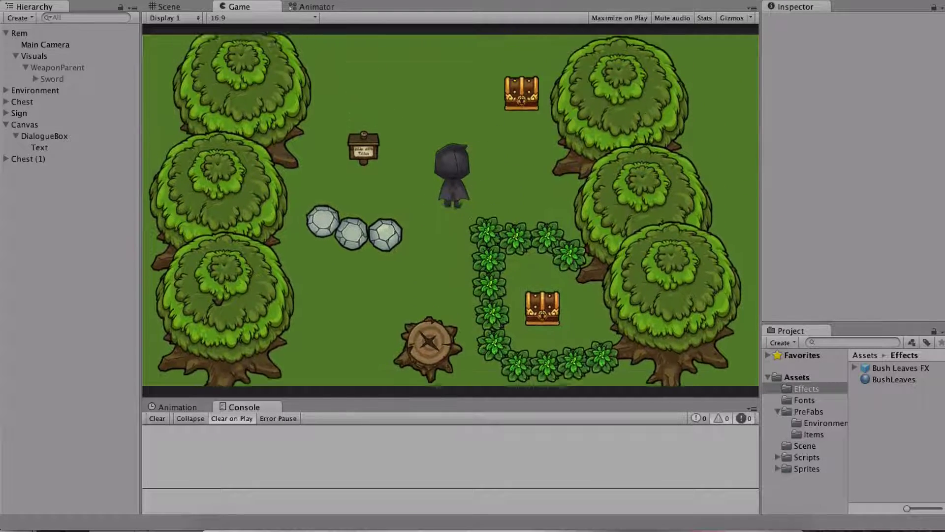
key("Right")
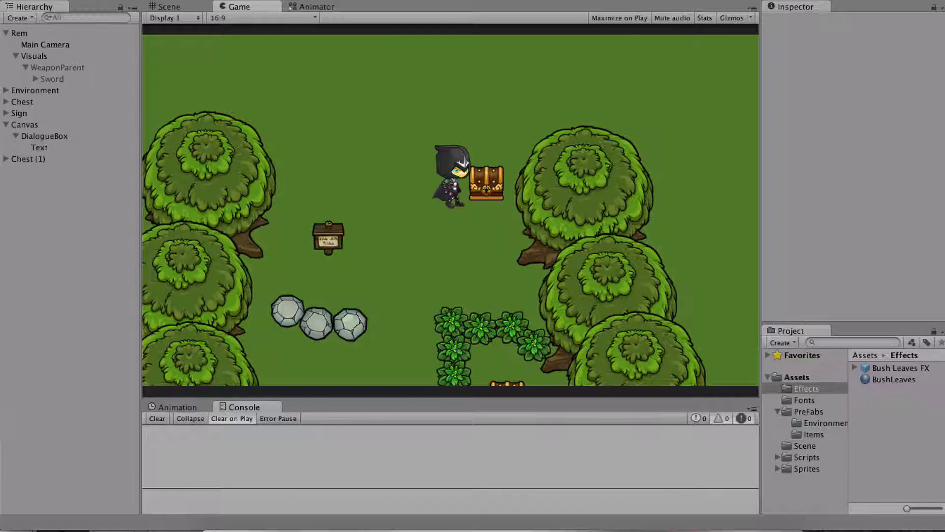
key("space")
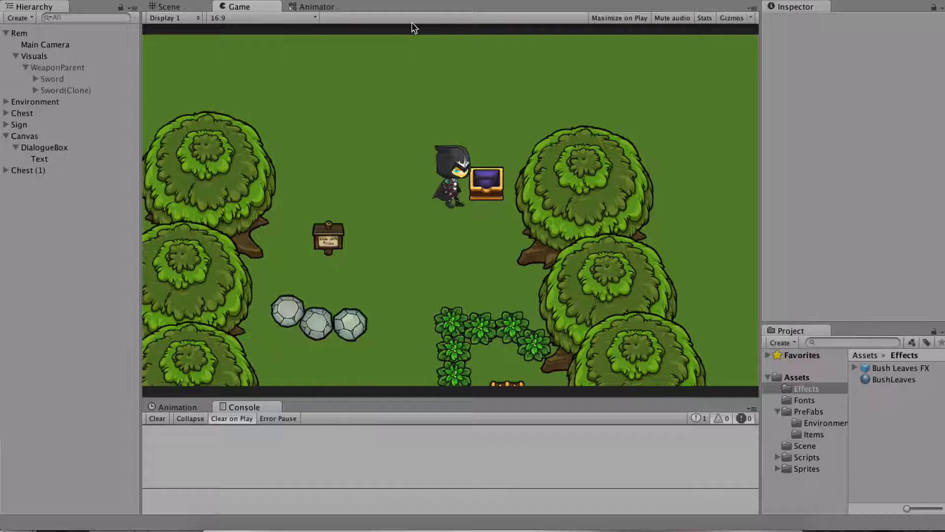
Walk the character around the clearing next to the opened chest
key("Left")
key("Up")
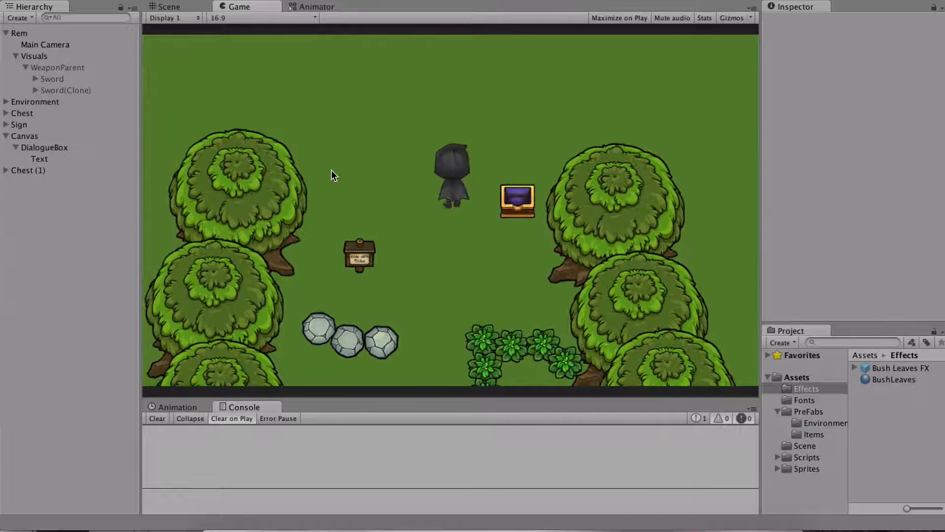
key("Down")
key("Right")
key("Up")
key("Left")
key("Up")
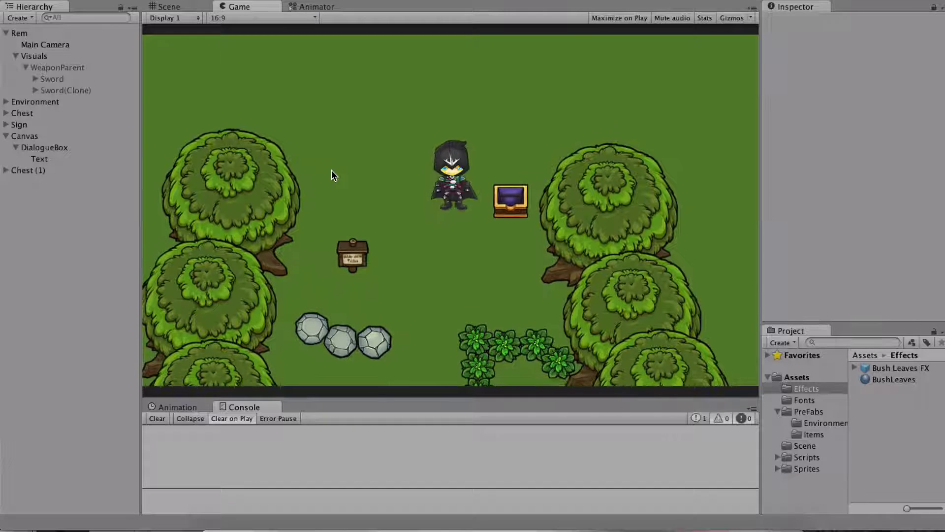
key("Left")
key("Down")
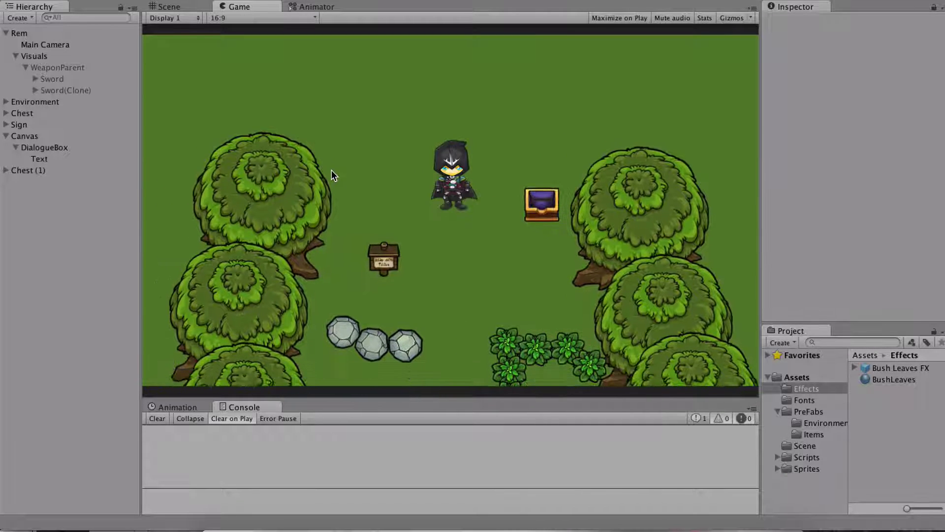
Swing the sword while facing different directions to check the attack, and walk back down toward the bush enclosure
key("space")
key("space")
key("Up")
key("Right")
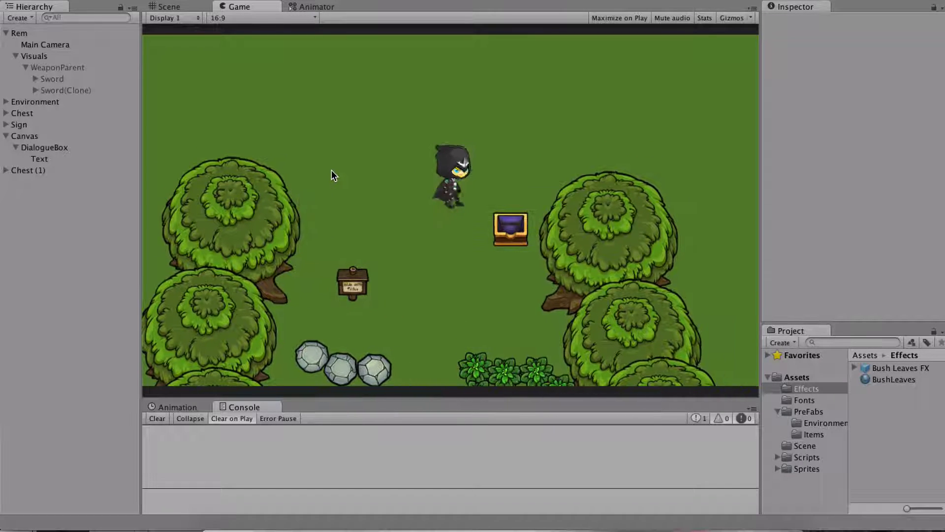
key("space")
key("Left")
key("space")
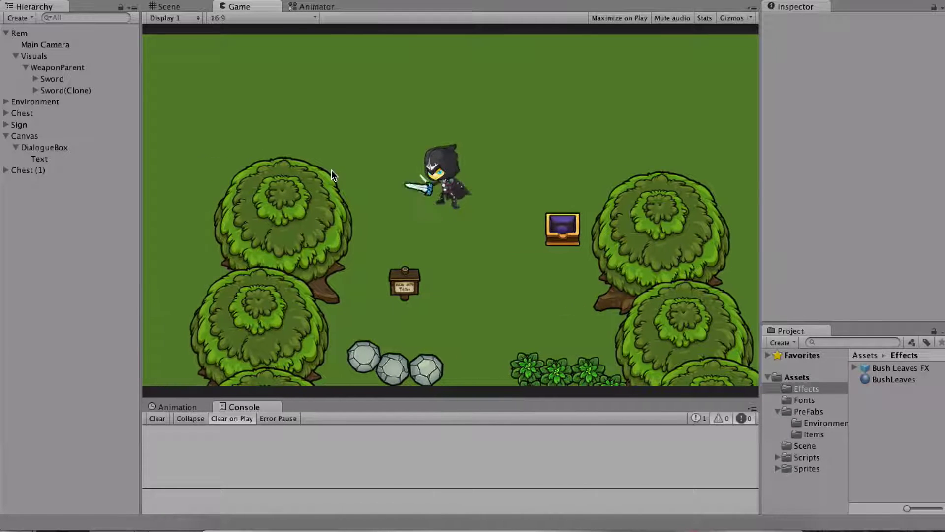
key("Up")
key("Right")
key("space")
key("Down")
key("Right")
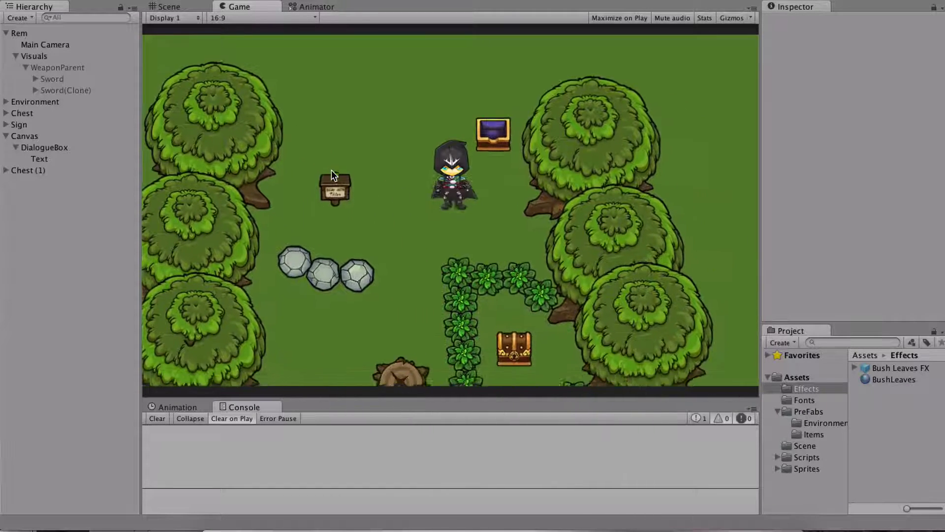
Walk the character up through the clearing between the sign and the opened chest, changing direction along the way
key("Left")
key("Up")
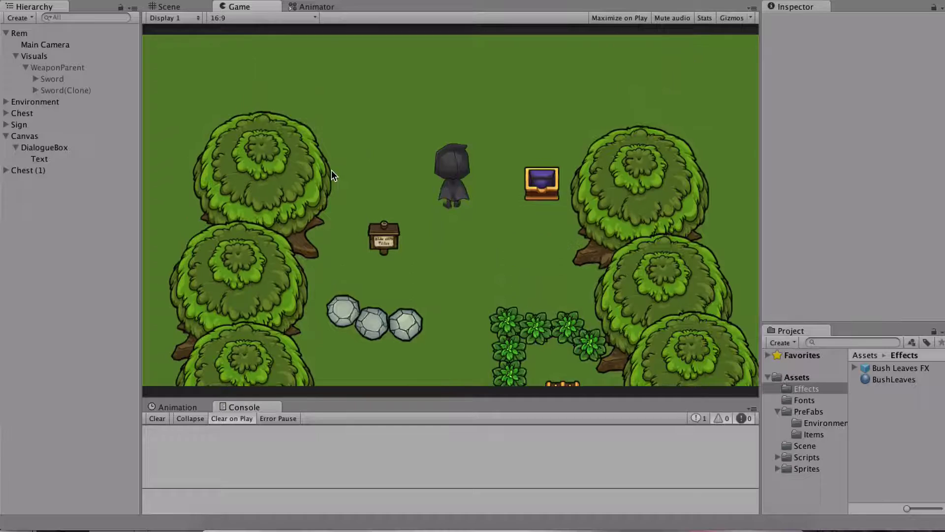
key("Down")
key("Right")
key("Right")
key("Left")
key("Up")
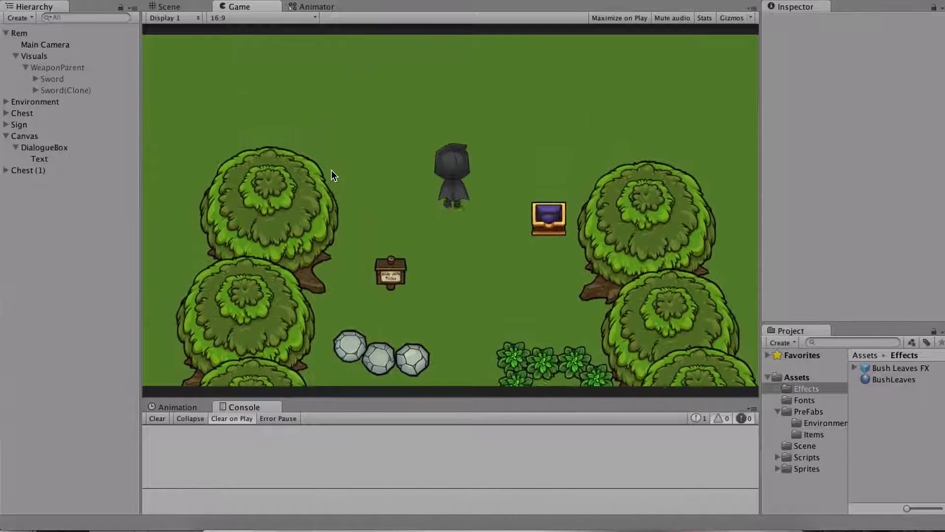
Swing the sword facing right and left in the open grass above the sign
key("Right")
key("space")
key("space")
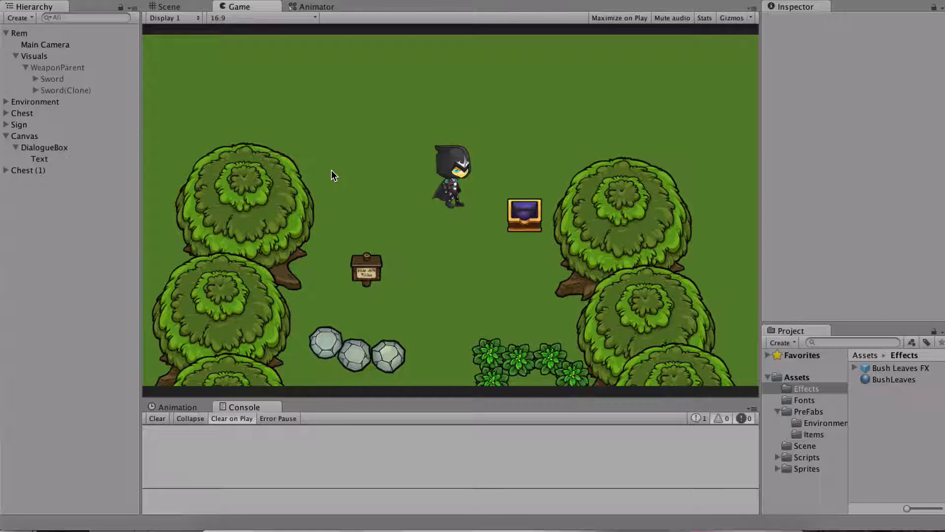
key("Left")
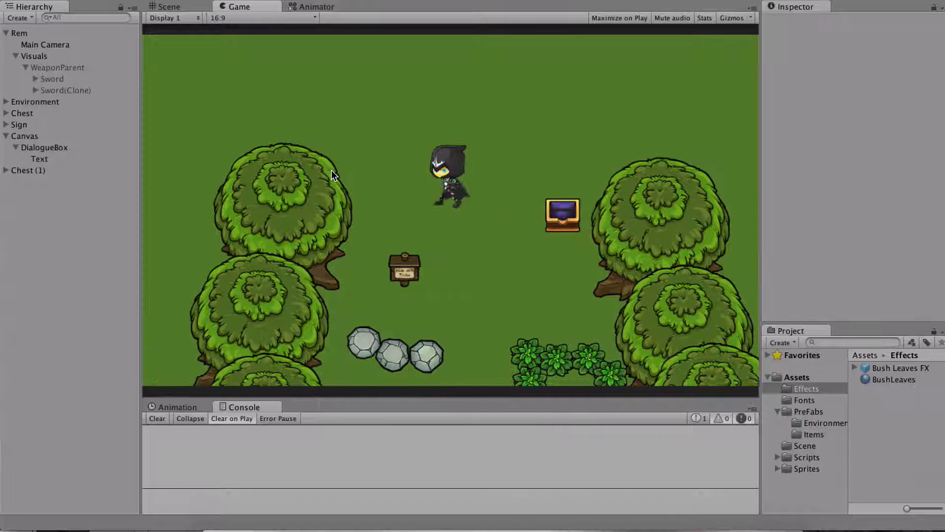
key("space")
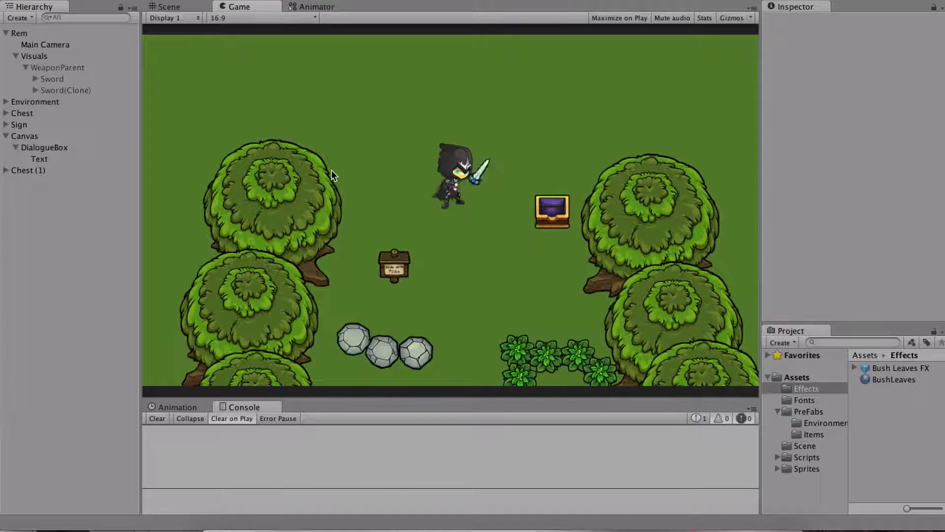
Walk the character around beside the opened chest and swing the sword again to test the attack
key("Down")
key("Right")
key("Up")
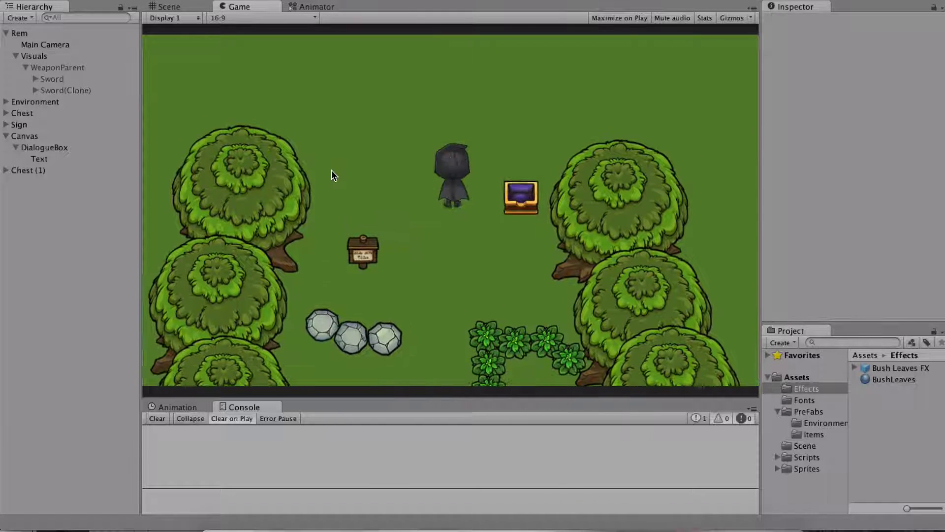
key("Left")
key("space")
key("space")
key("Down")
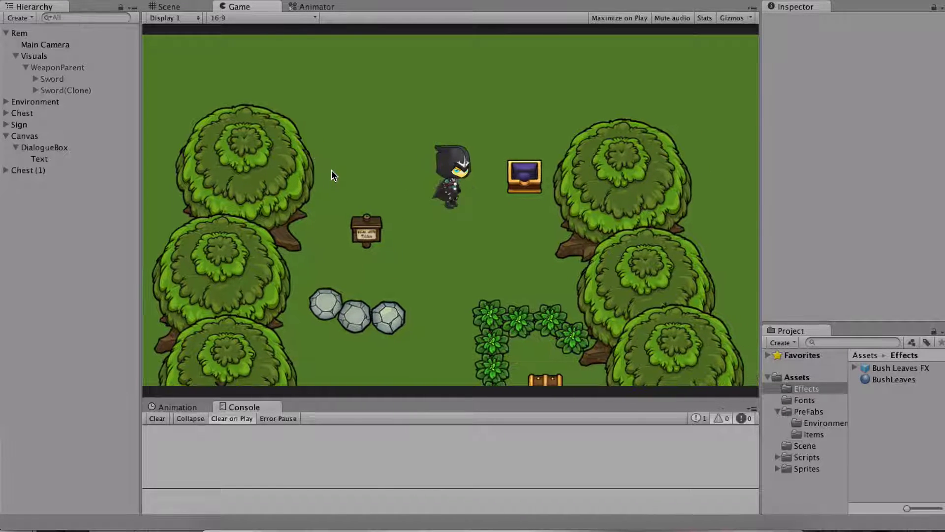
Walk the character in a loop above the sign and chest, and back down toward the bush enclosure
key("Up")
key("Left")
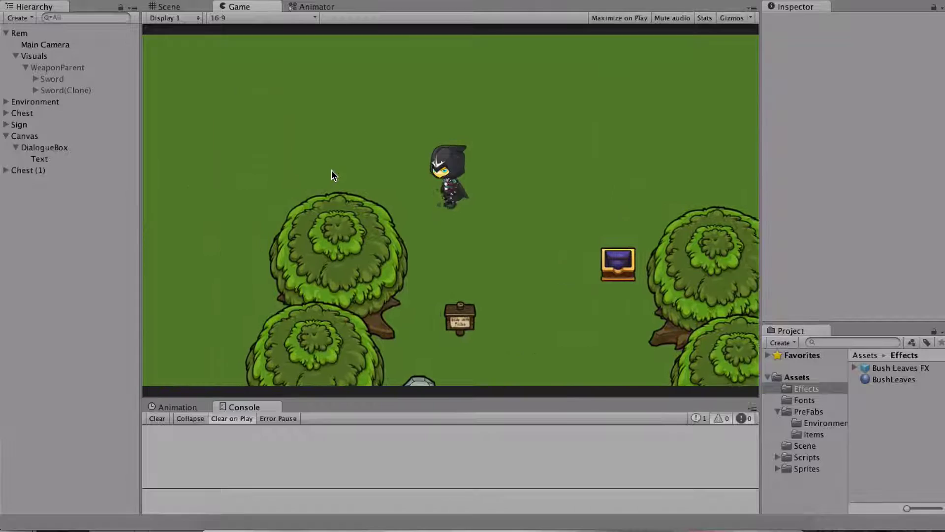
key("Down")
key("Right")
key("Up")
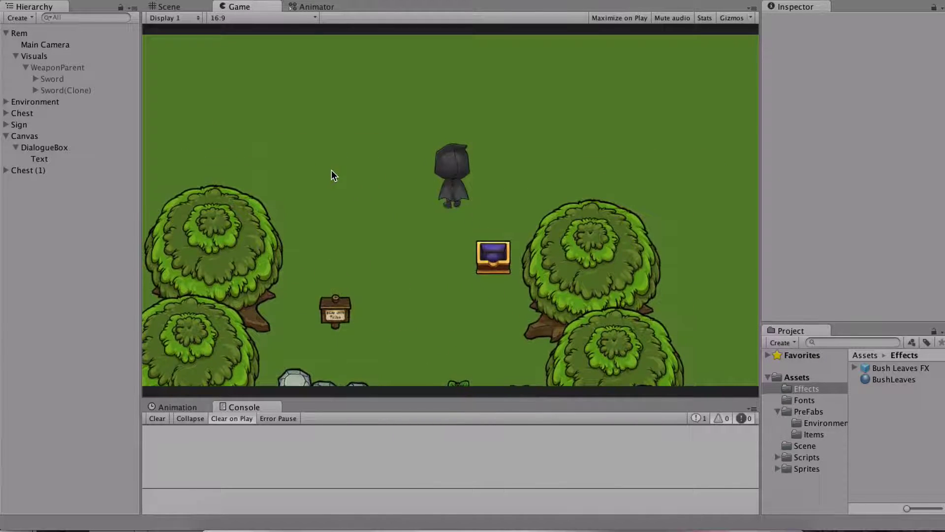
key("Left")
key("Down")
key("Down")
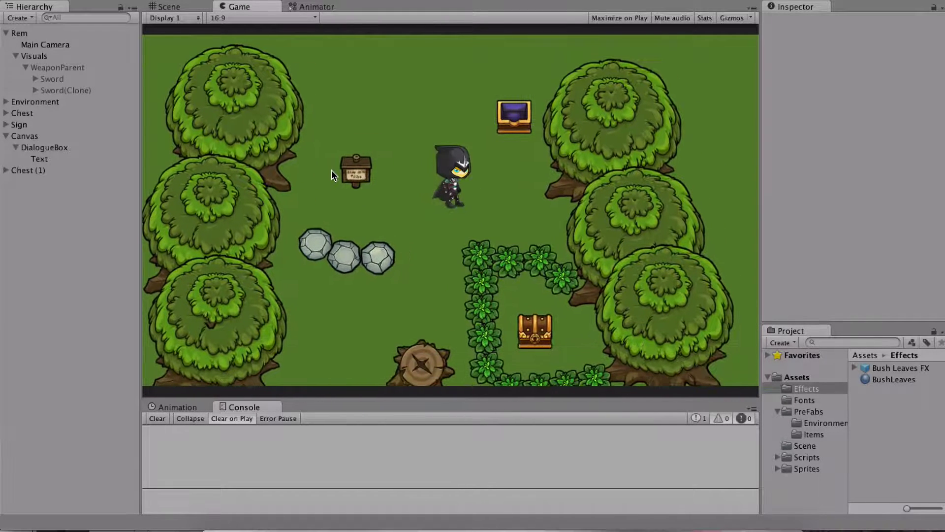
Walk the character between the bush enclosure's upper row and the opened chest
key("Right")
key("Down")
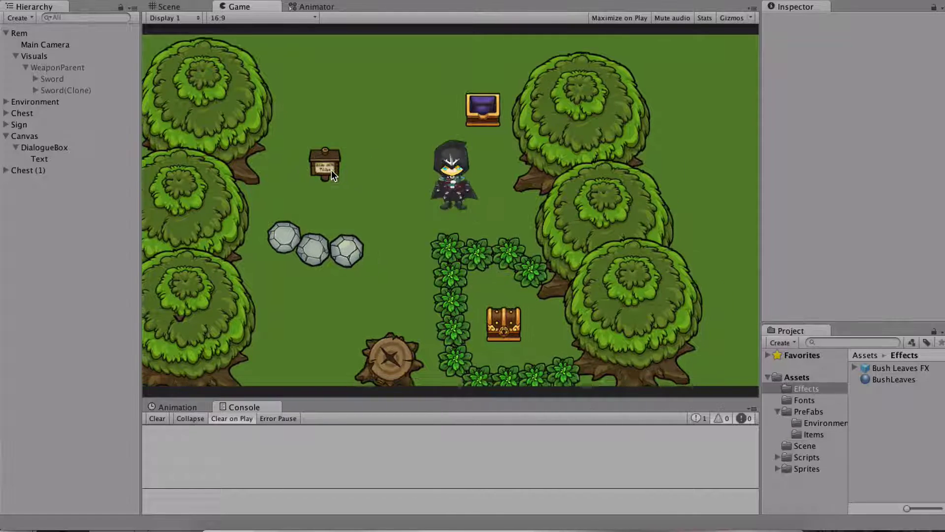
key("Left")
key("Right")
key("Up")
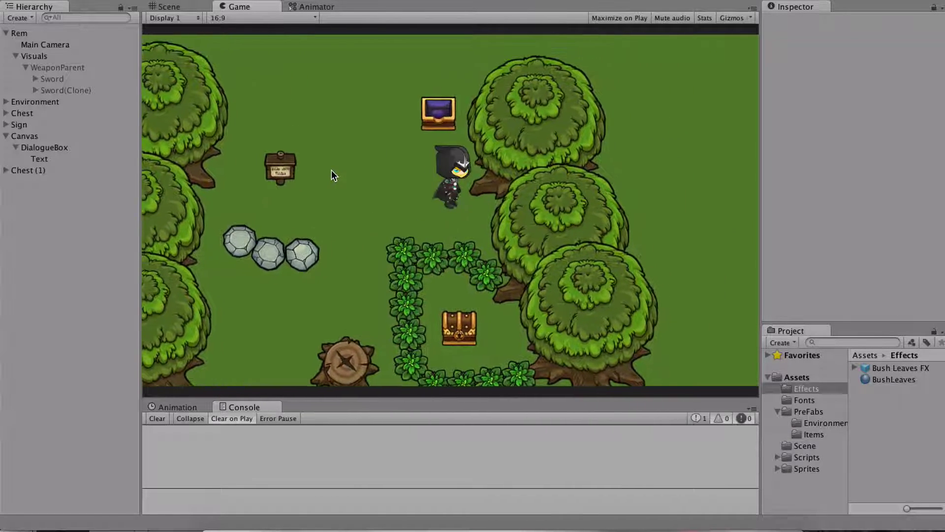
Swing the sword below the opened chest and walk the character around to the chest's left side
key("space")
key("space")
key("Left")
key("Up")
key("Up")
key("Right")
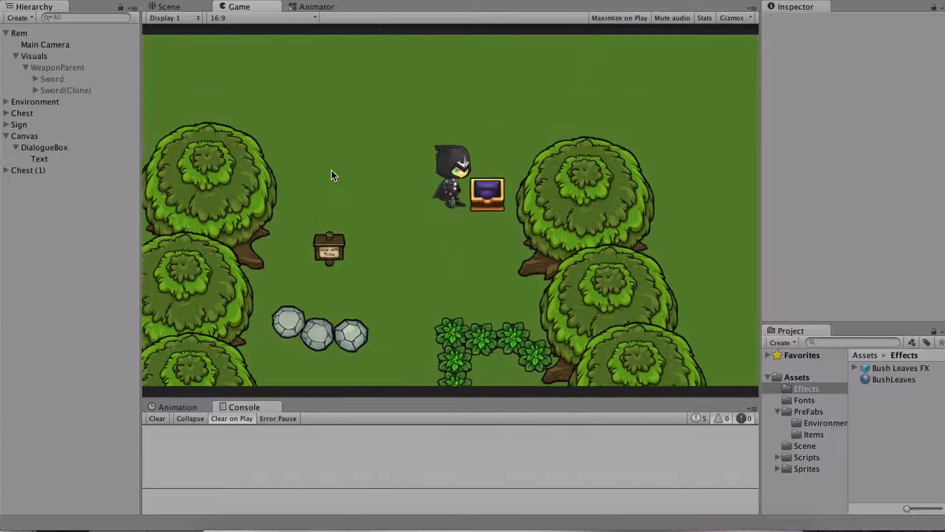
Walk down to the enclosure's upper-left corner and cut the corner bush and the one beside it with the sword
key("Down")
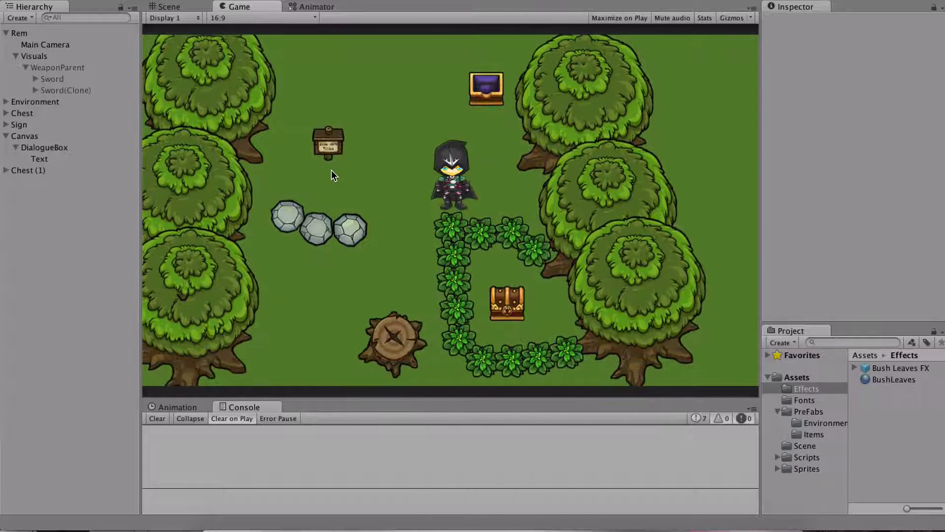
key("space")
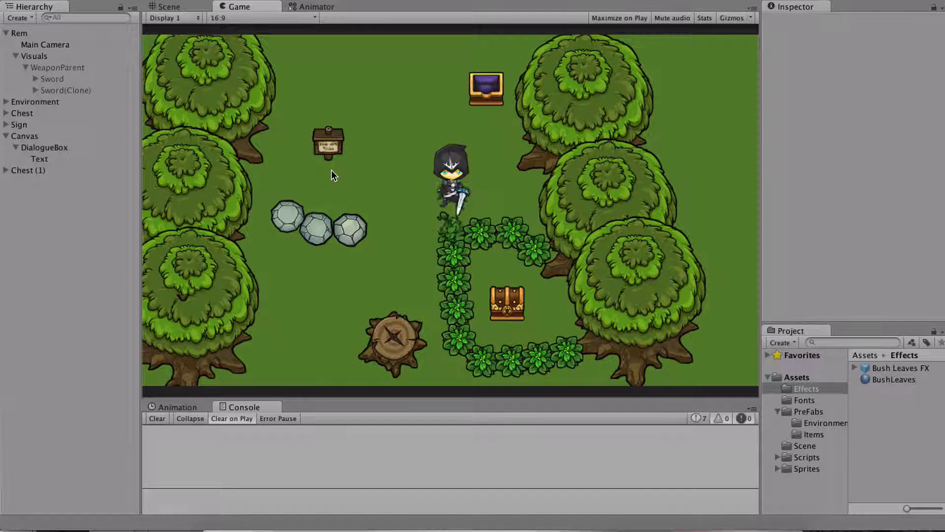
key("Down")
key("space")
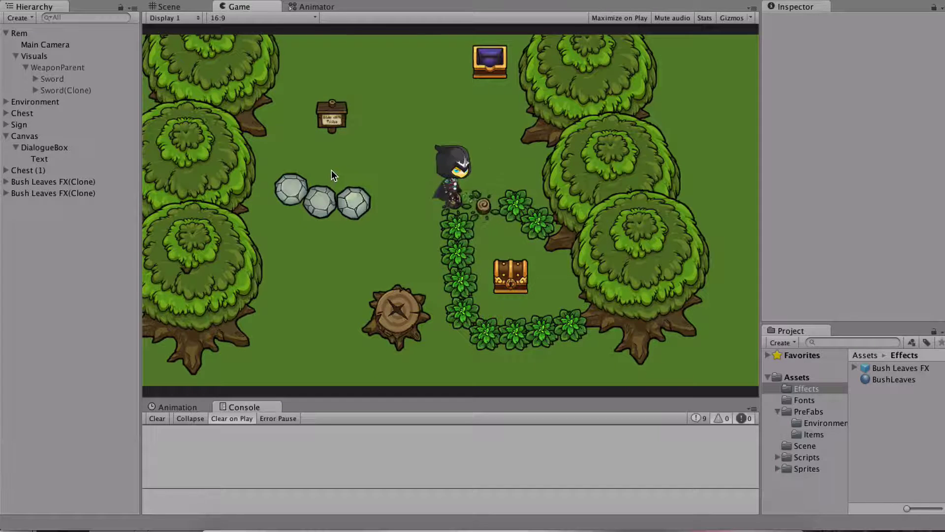
Cut the upper bushes in the enclosure's left column while walking the character down along it
key("Down")
key("Down")
key("space")
key("Down")
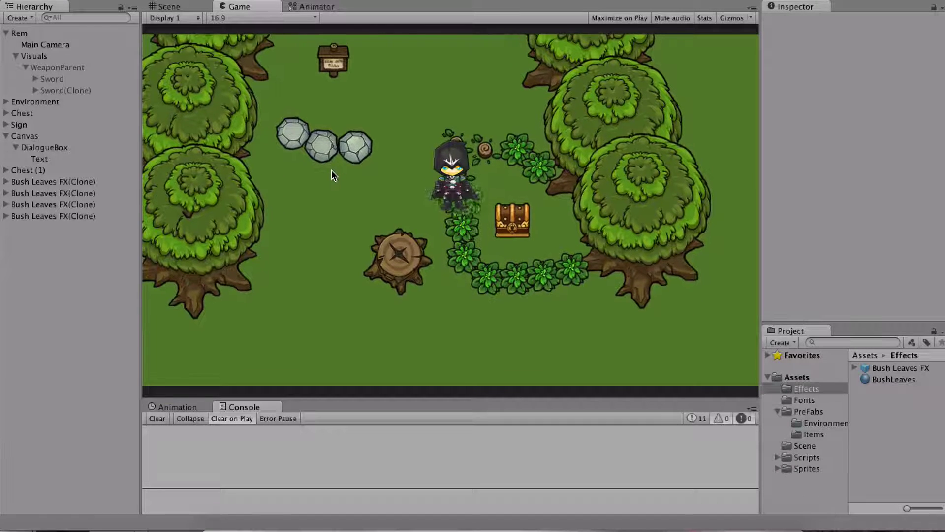
key("Left")
key("space")
key("Down")
key("Right")
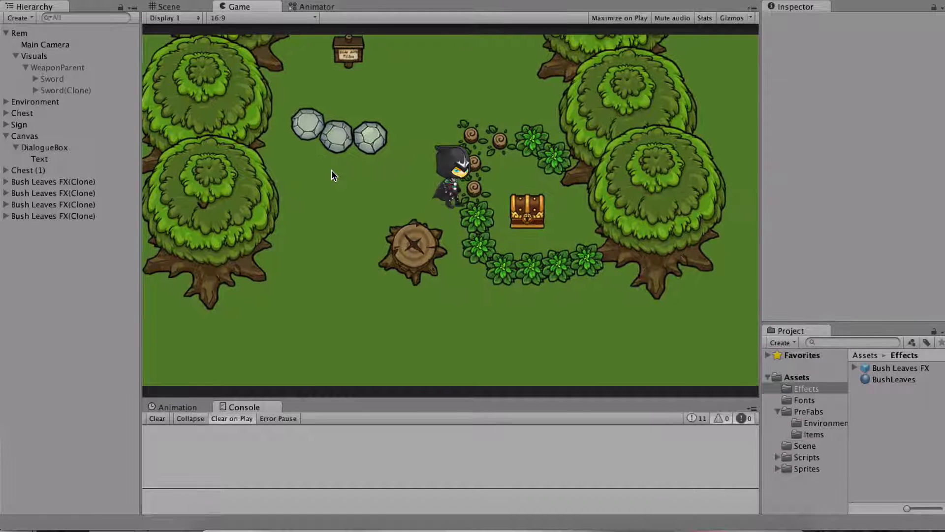
Cut the remaining bushes in the enclosure's left column and the first bush of its lower row
key("space")
key("Right")
key("Down")
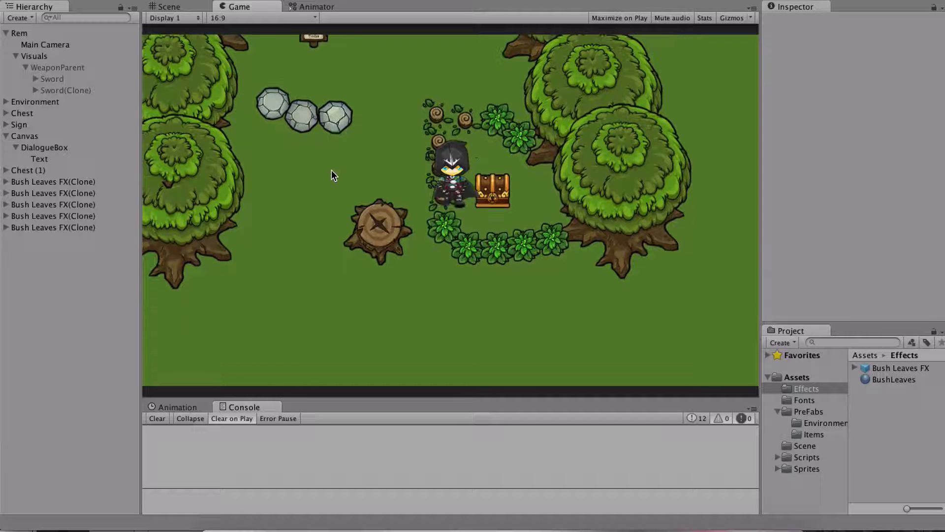
key("space")
key("Down")
key("space")
key("Down")
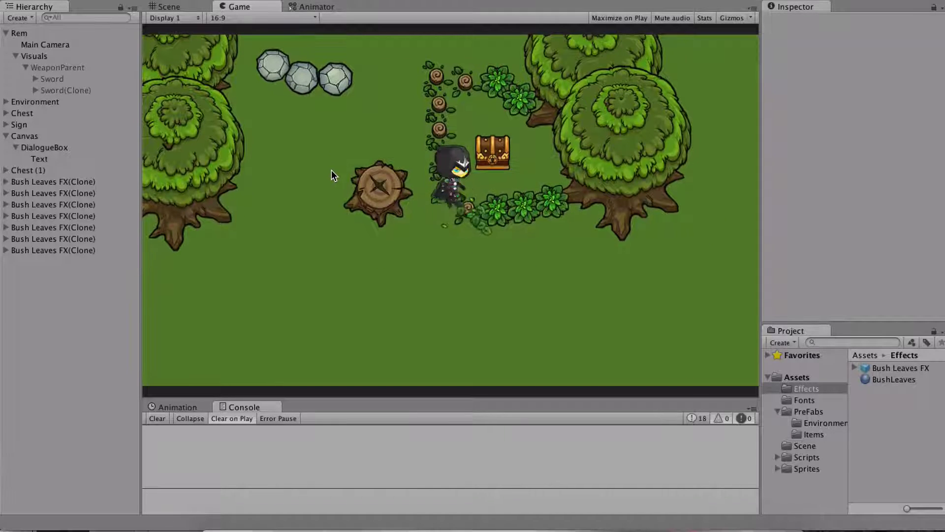
Cut the rest of the enclosure's lower bush row up to the tree with the sword
key("Right")
key("space")
key("Down")
key("Right")
key("space")
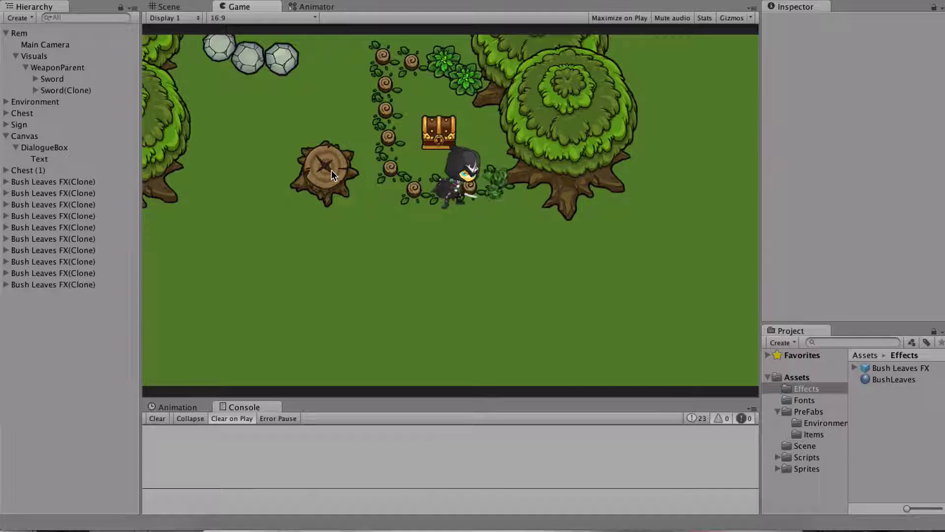
Walk back up to the enclosure's upper row and cut the nearer of its two remaining bushes
key("Left")
key("Left")
key("Up")
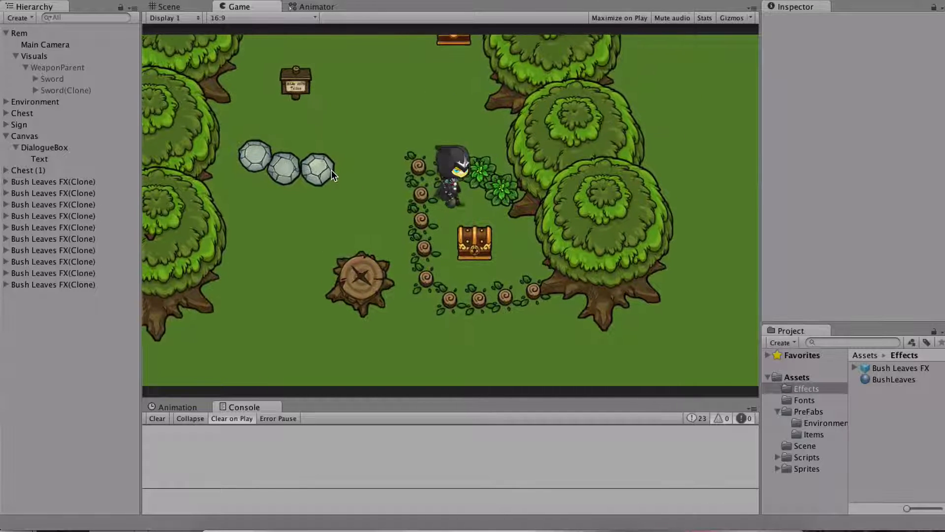
key("Left")
key("space")
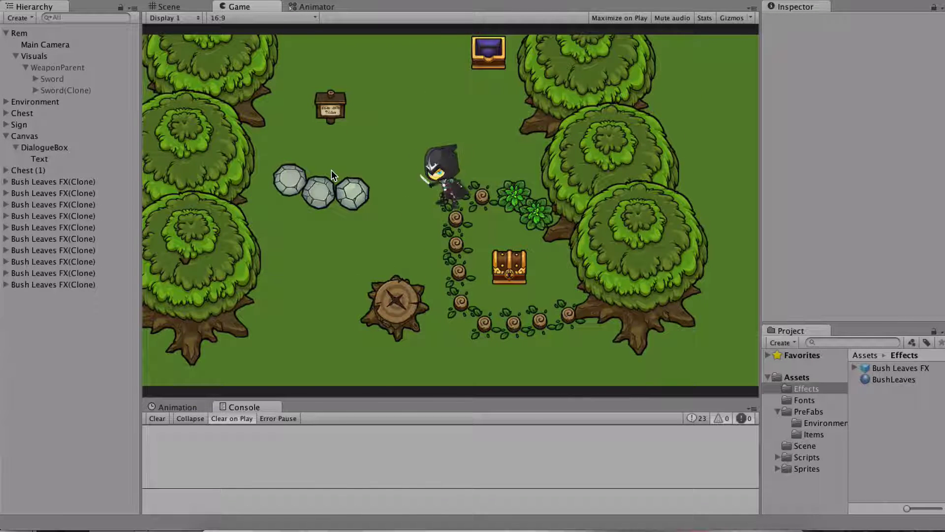
key("Right")
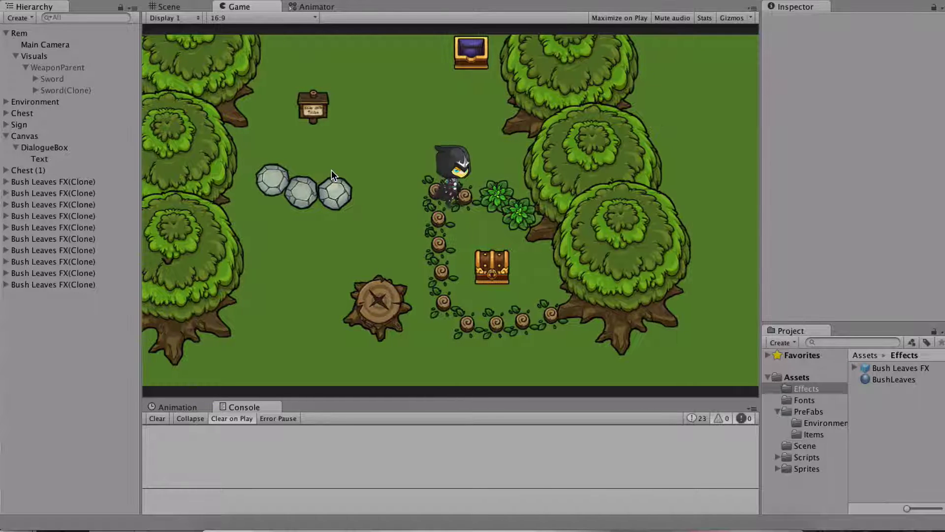
key("space")
key("space")
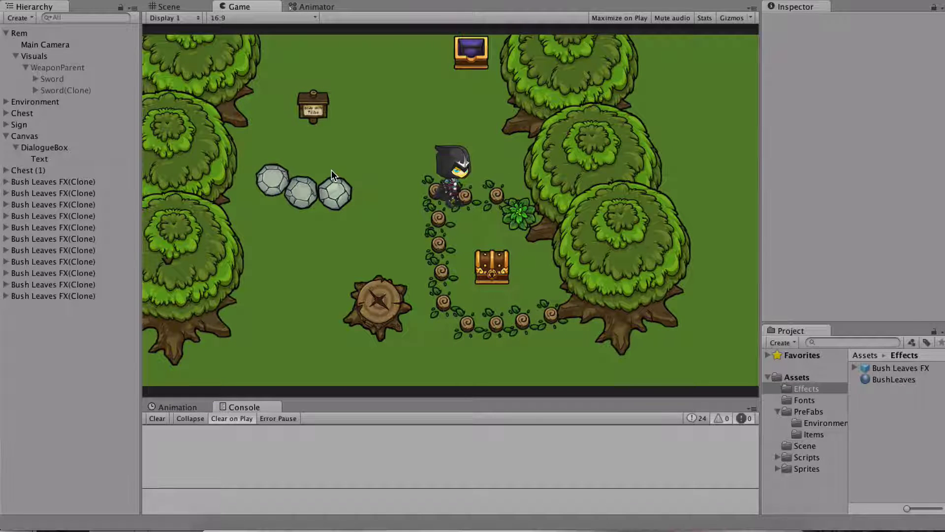
Swing the sword repeatedly while facing up beside the cut bushes
key("Up")
key("space")
key("space")
key("space")
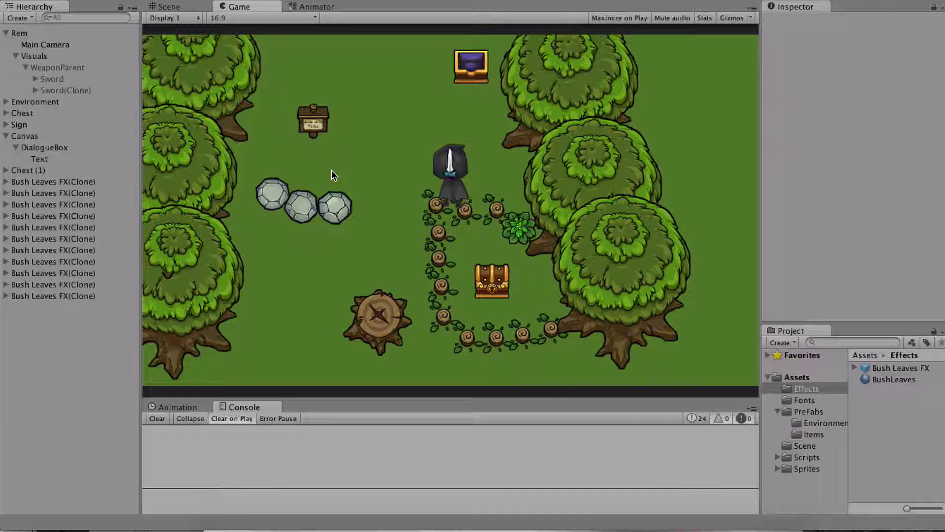
key("Up")
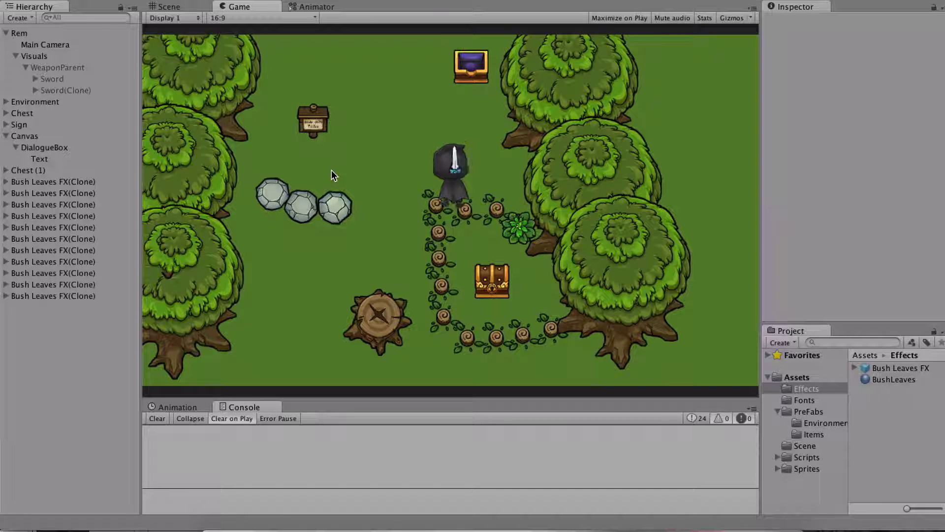
Walk the character past the rocks and behind the trees, and stop just above the last remaining bush
key("Down")
key("Left")
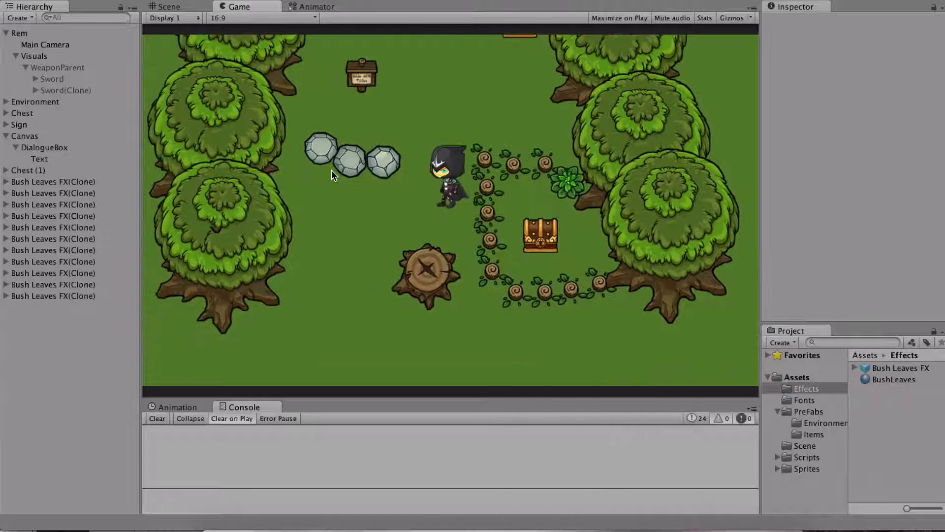
key("Up")
key("Right")
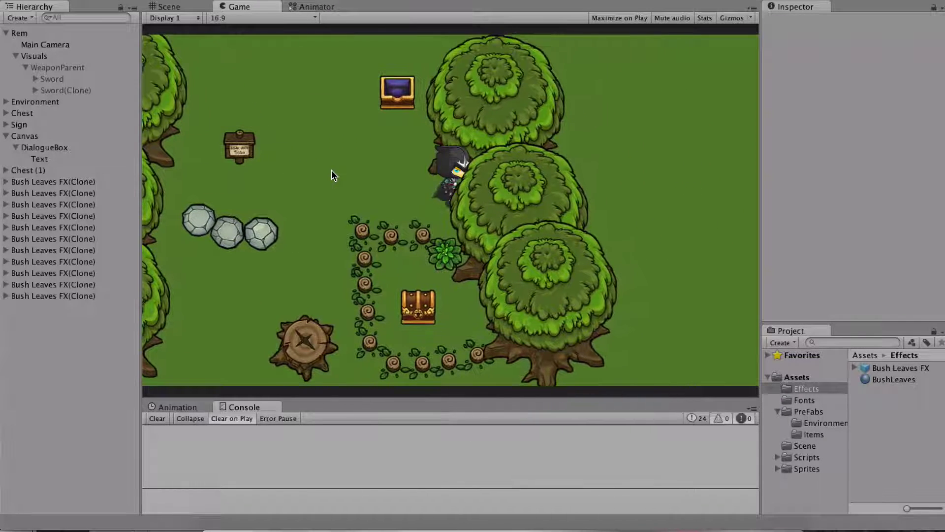
key("Left")
key("Down")
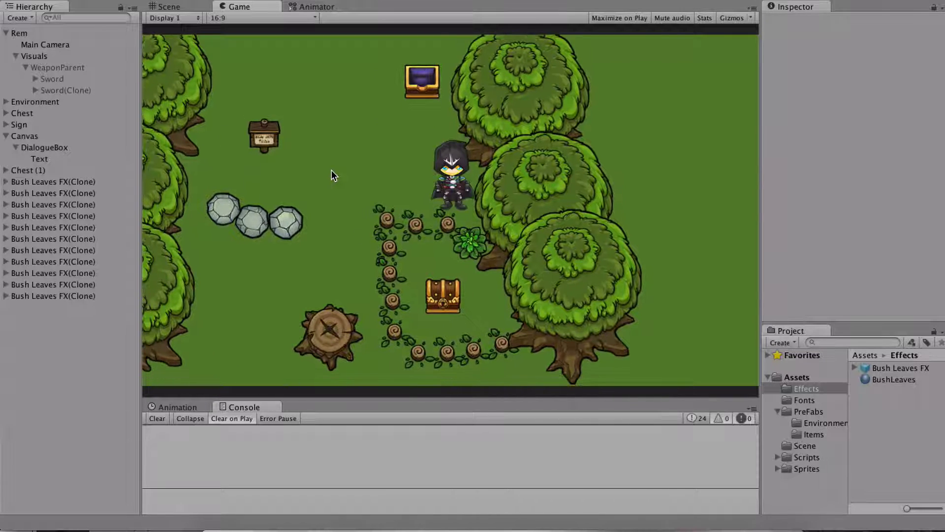
Swing the sword repeatedly while facing down above the last remaining bush to check the attack animation
key("space")
key("space")
key("space")
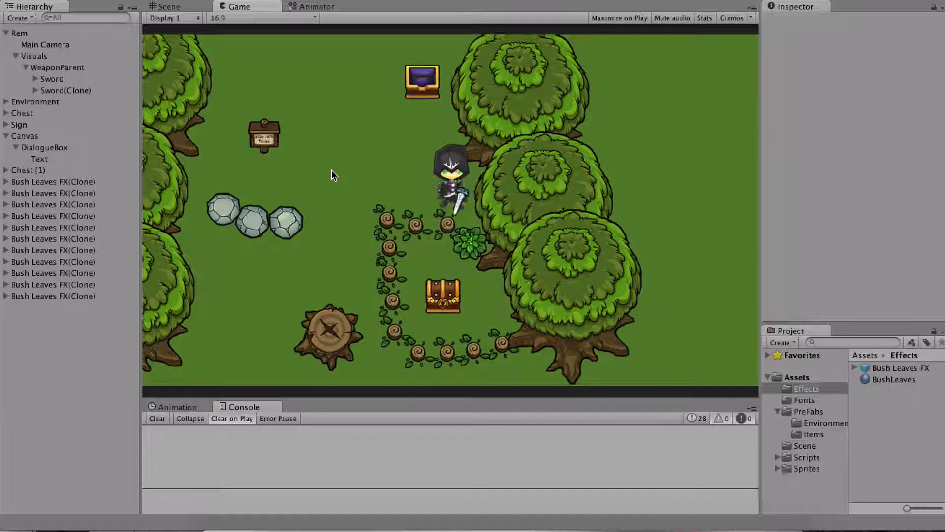
key("space")
key("space")
key("space")
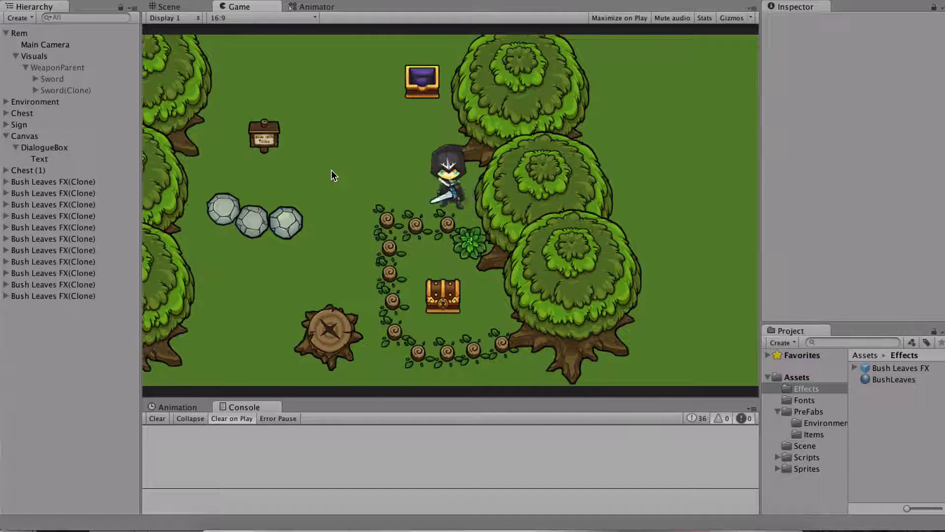
key("Down")
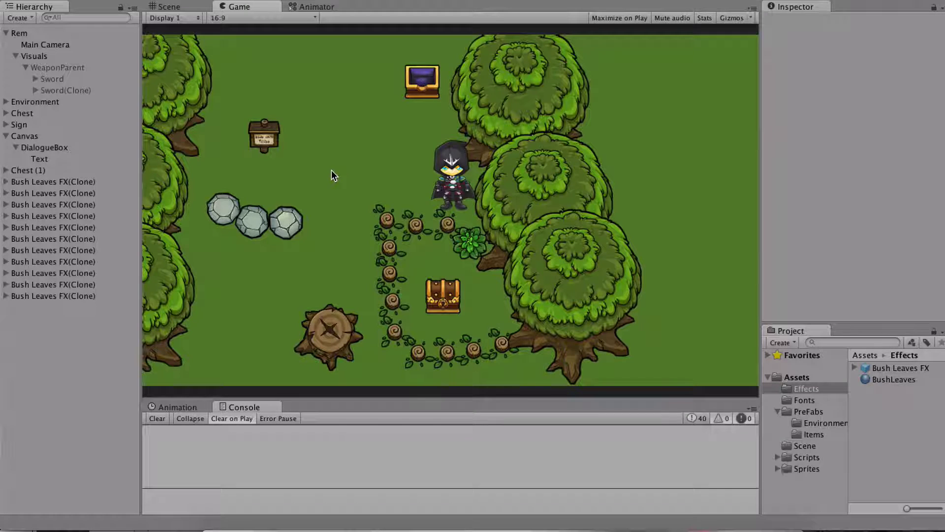
key("space")
key("space")
key("space")
key("space")
key("space")
key("space")
key("space")
key("space")
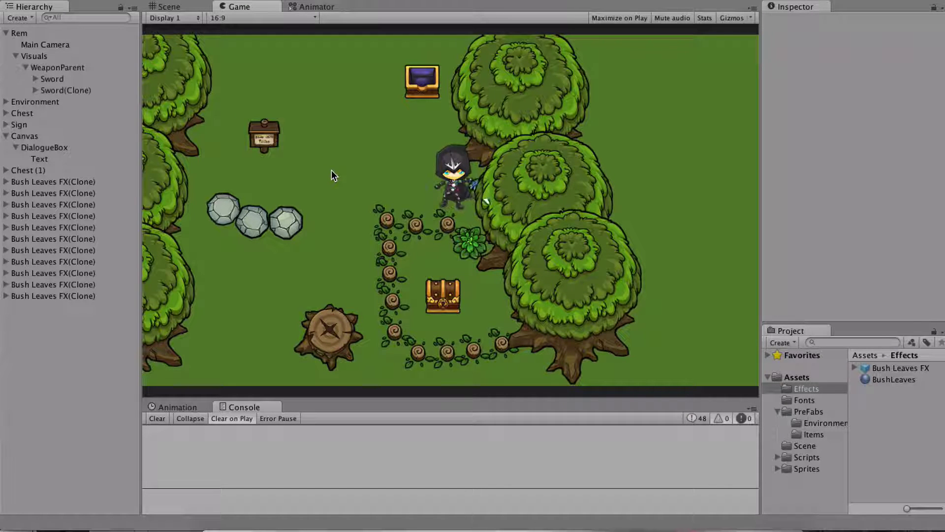
key("space")
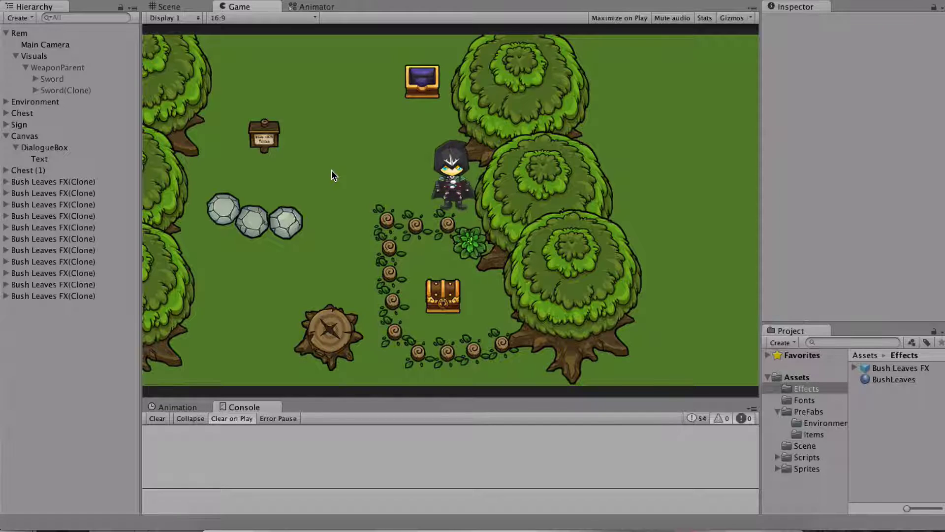
Walk the character away from the last bush to the open grass beside the sign and pace up and down there
key("space")
key("Left")
key("Up")
key("Down")
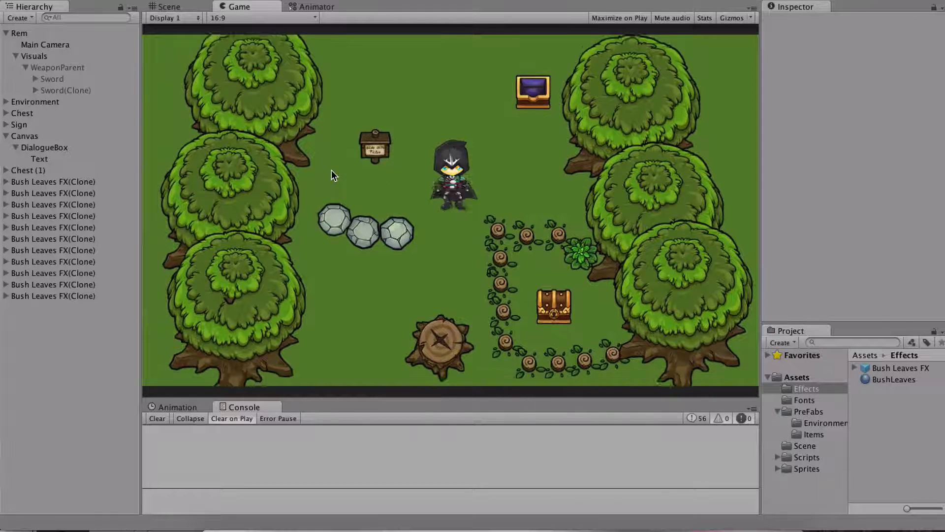
key("Up")
key("Down")
key("Up")
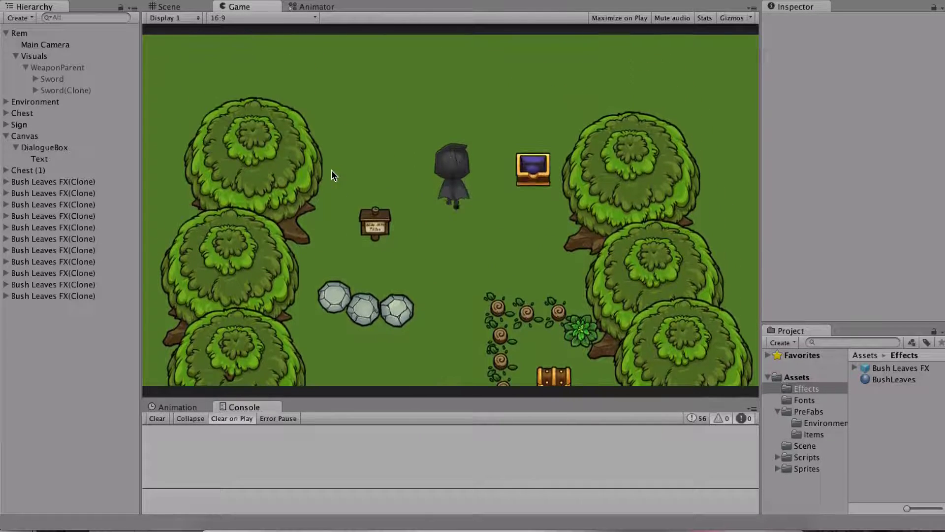
key("Down")
key("Up")
key("Down")
key("Down")
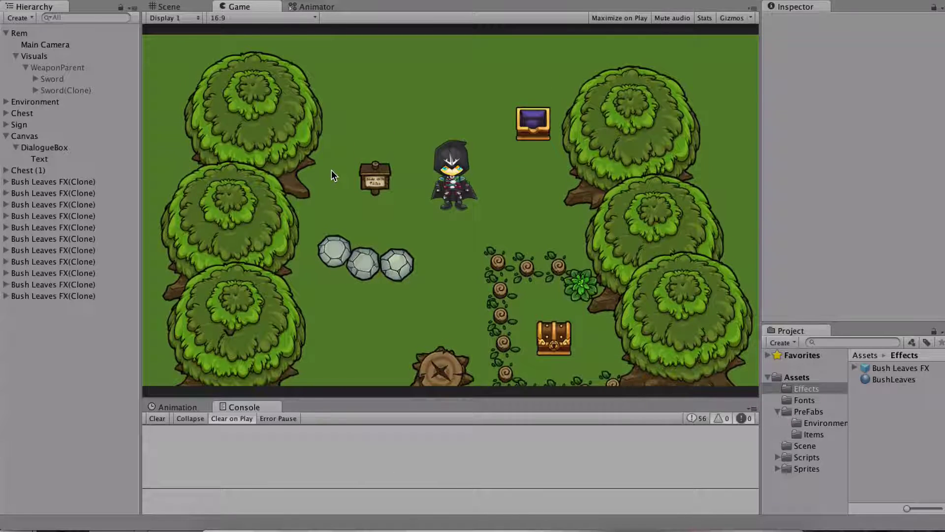
Swing the sword repeatedly while facing down on the grass between the rocks and the cut bushes
key("space")
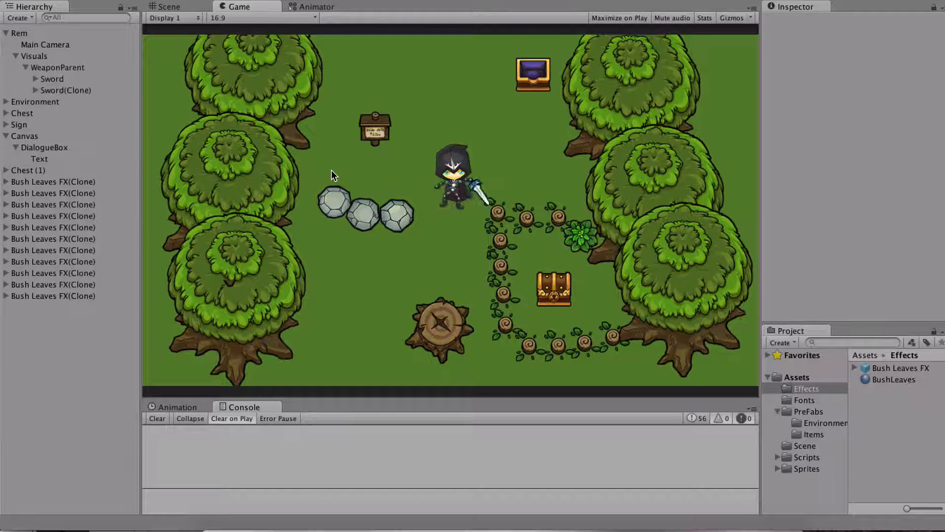
key("space")
key("space")
key("space")
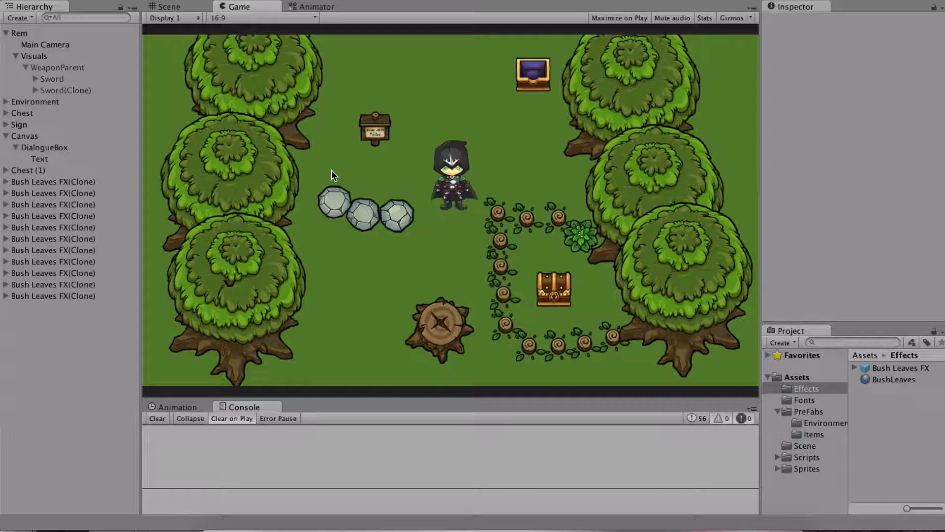
key("space")
key("Down")
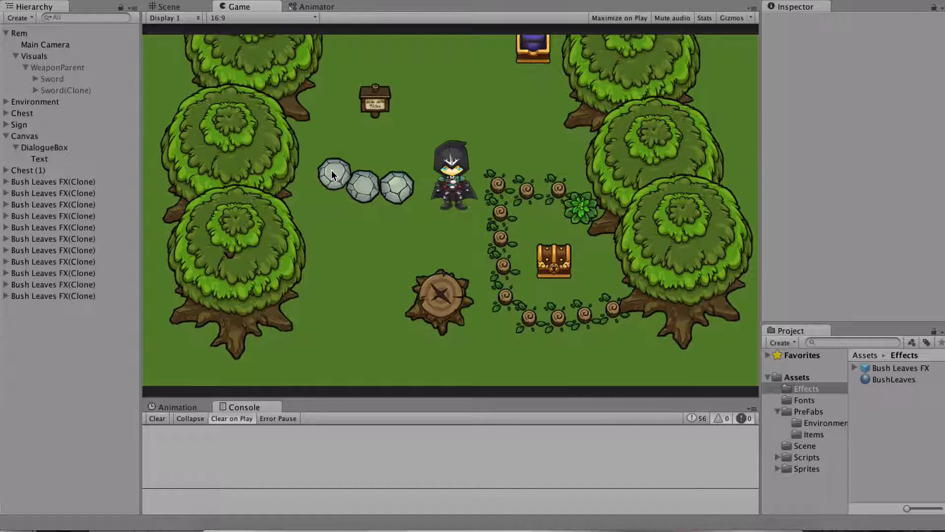
Walk up to the grass near the sign and swing the sword facing right and facing left
key("Up")
key("Right")
key("space")
key("Left")
key("space")
key("Right")
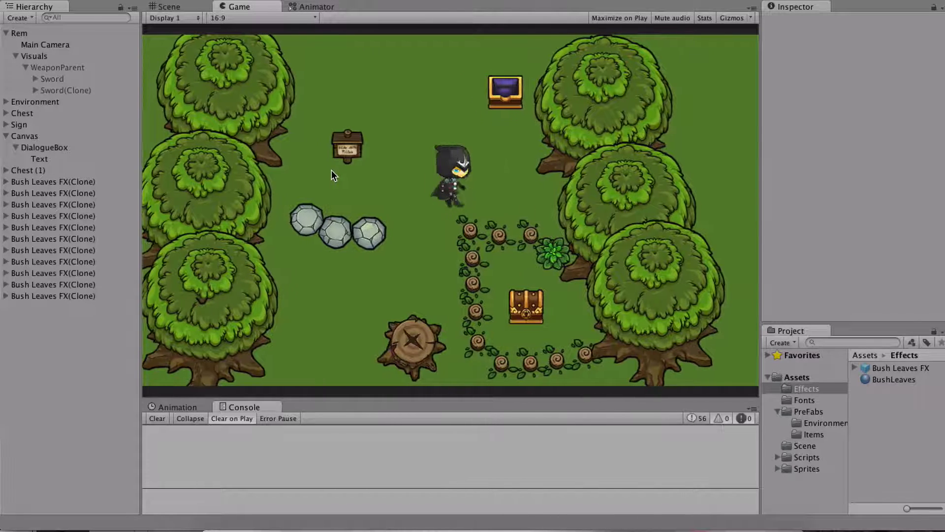
Cut the last remaining bush of the enclosure and open the closed chest inside it
key("Right")
key("Down")
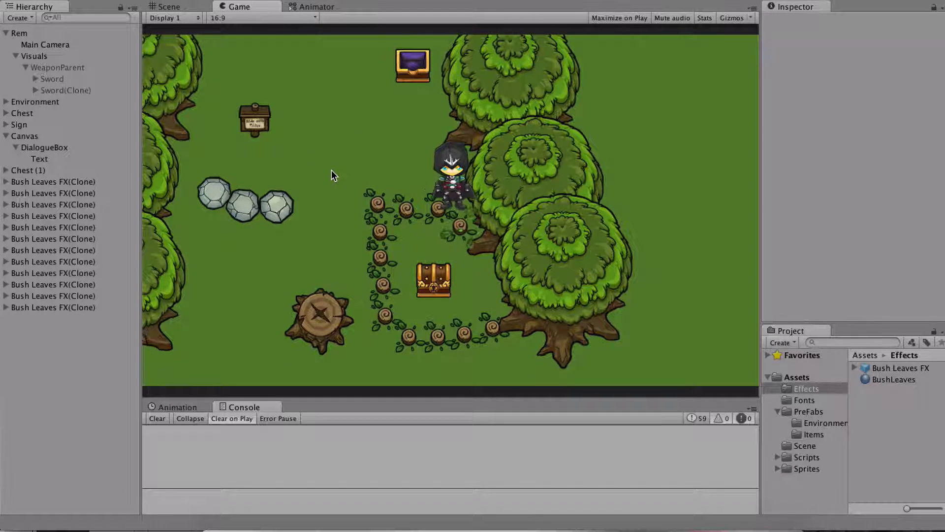
key("Left")
key("Down")
key("Down")
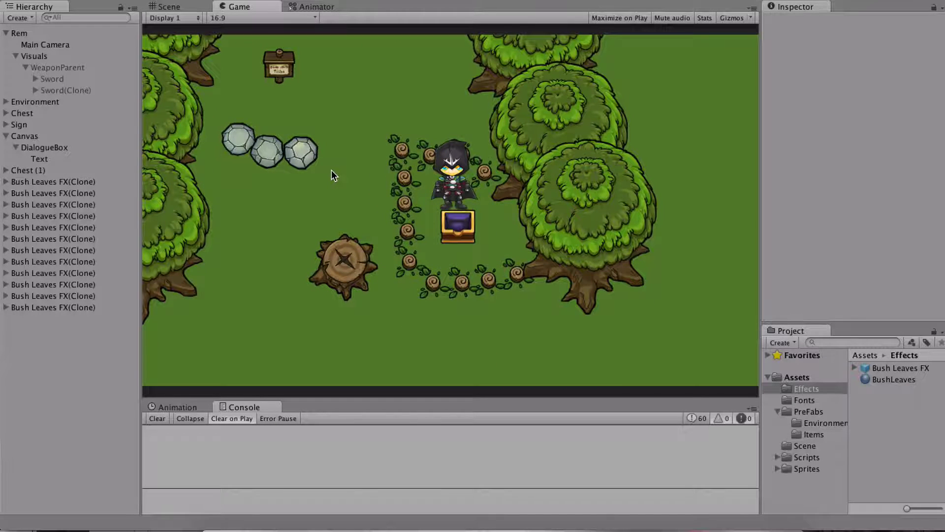
Walk the character out of the enclosure across its cut bushes and back up to the grass beside the rocks
key("Up")
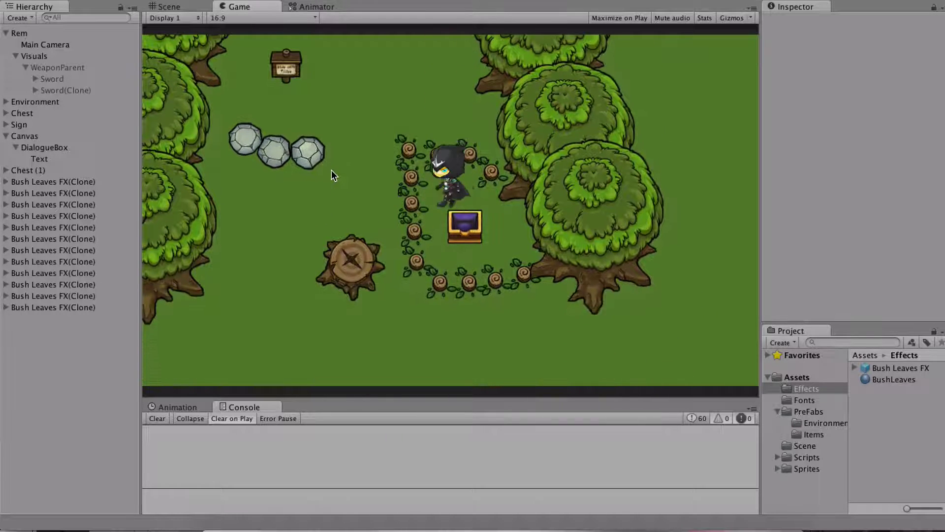
key("Left")
key("Down")
key("Right")
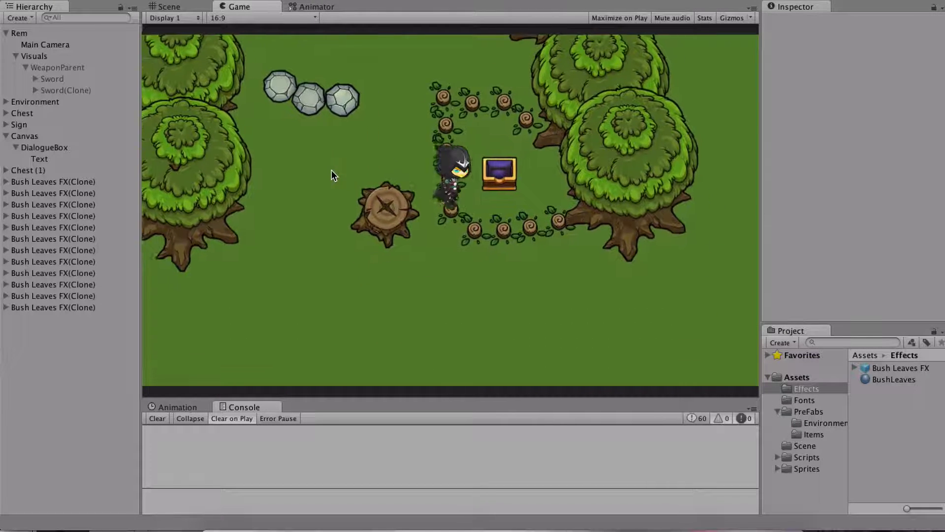
key("Up")
key("Up")
key("Left")
key("Up")
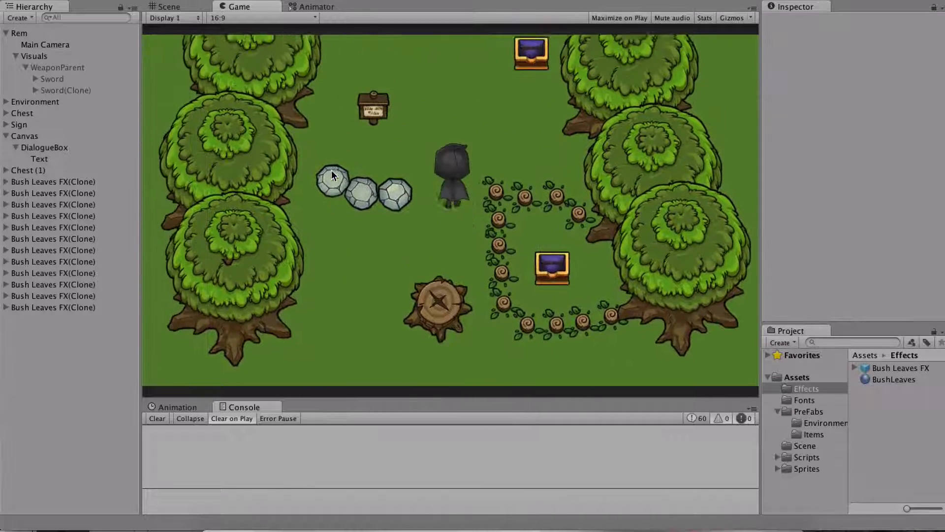
Walk the character up beside the open chest outside the enclosure, and return down to the rocks
key("Left")
key("Down")
key("Right")
key("Up")
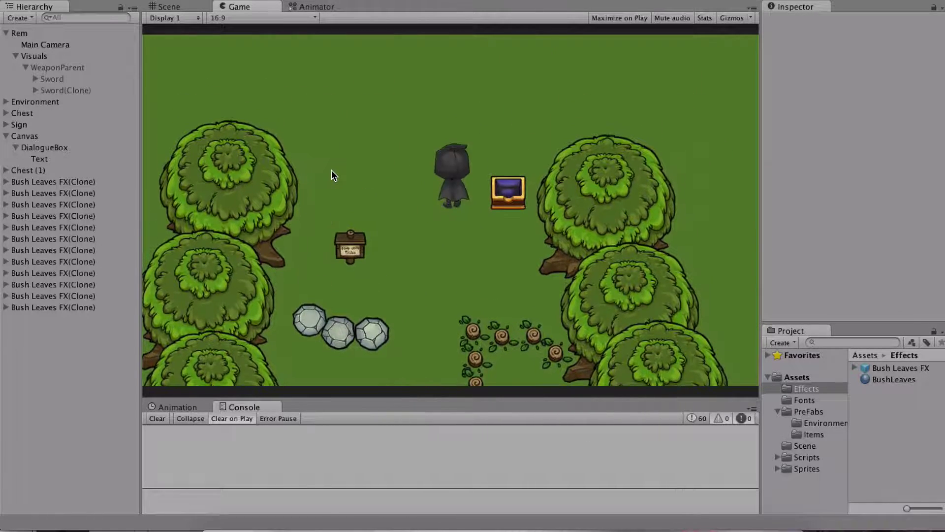
key("Down")
key("Left")
key("Right")
key("Left")
key("Left")
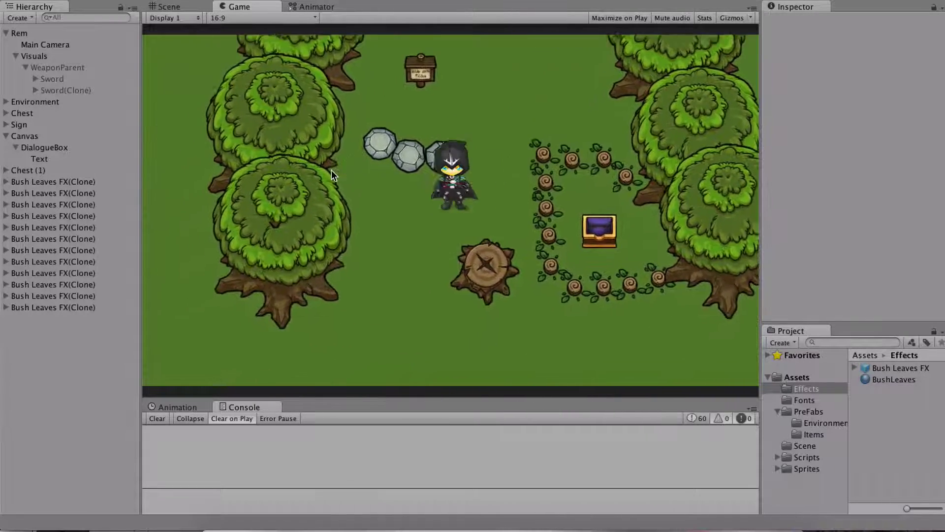
Walk the character back up near the open chest outside the enclosure, and down to the grass beside the sign
key("Down")
key("Right")
key("Up")
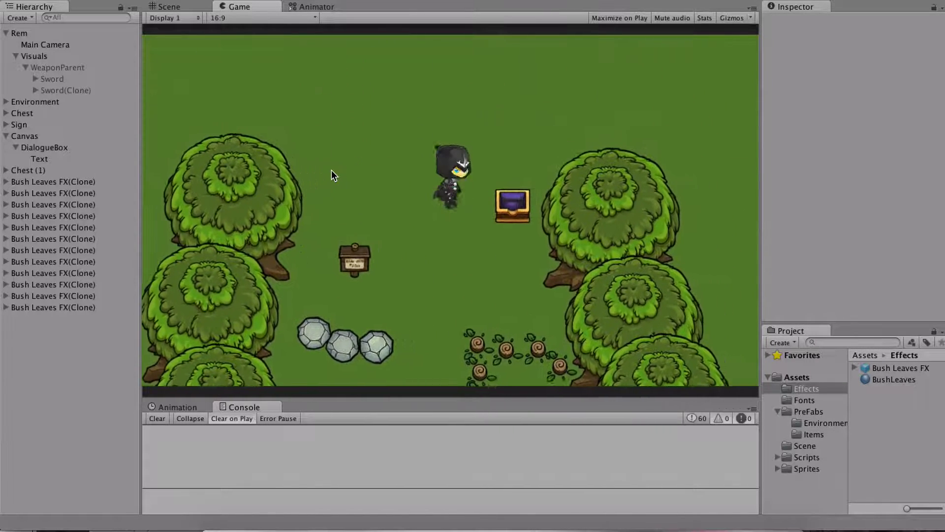
key("Down")
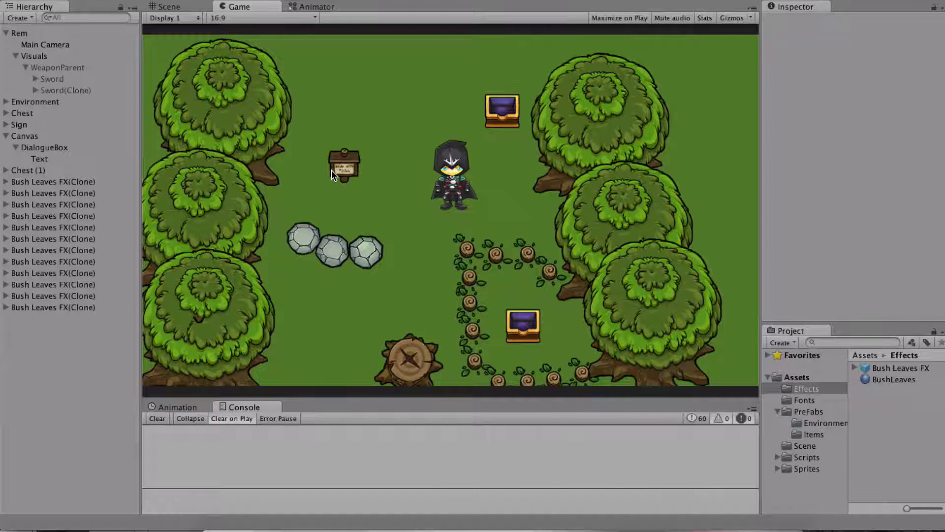
key("Left")
key("Up")
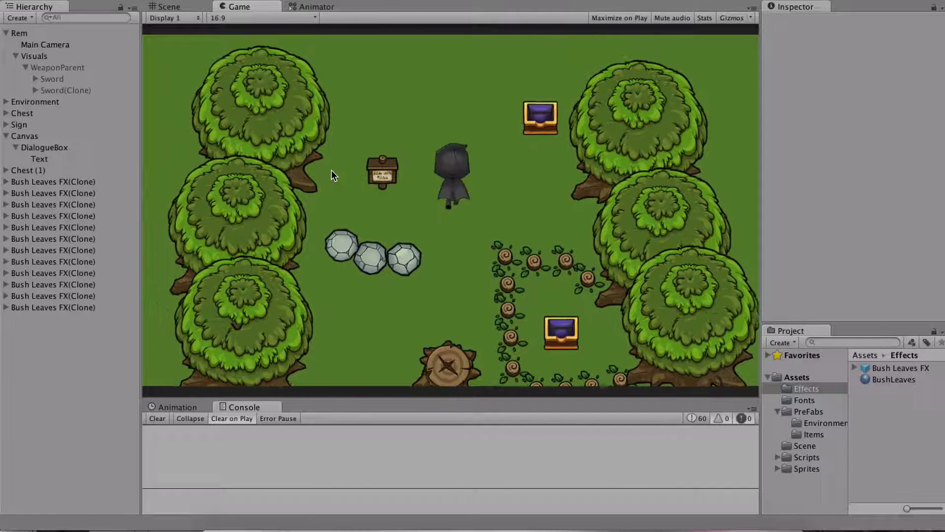
Walk the character down onto the enclosure's cut bushes and around to the grass between the rocks and the enclosure
key("Right")
key("Down")
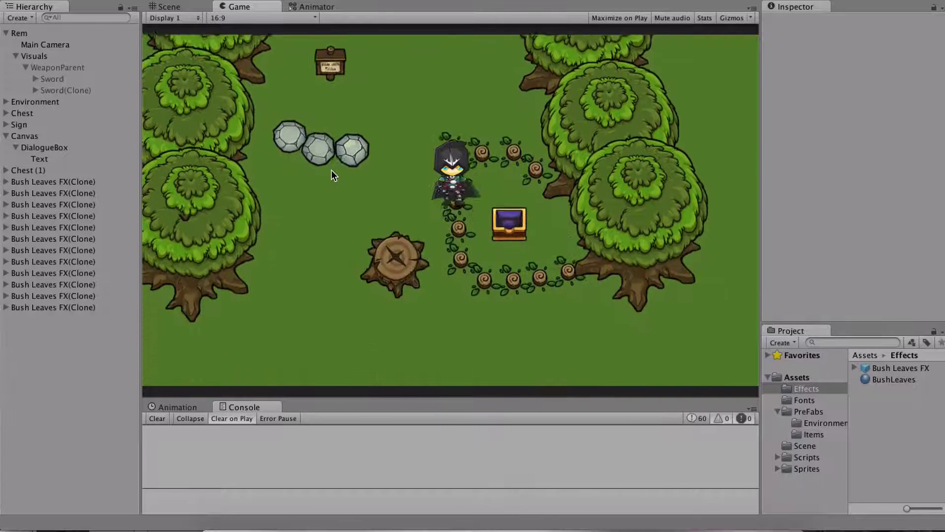
key("Left")
key("Up")
key("Right")
key("Right")
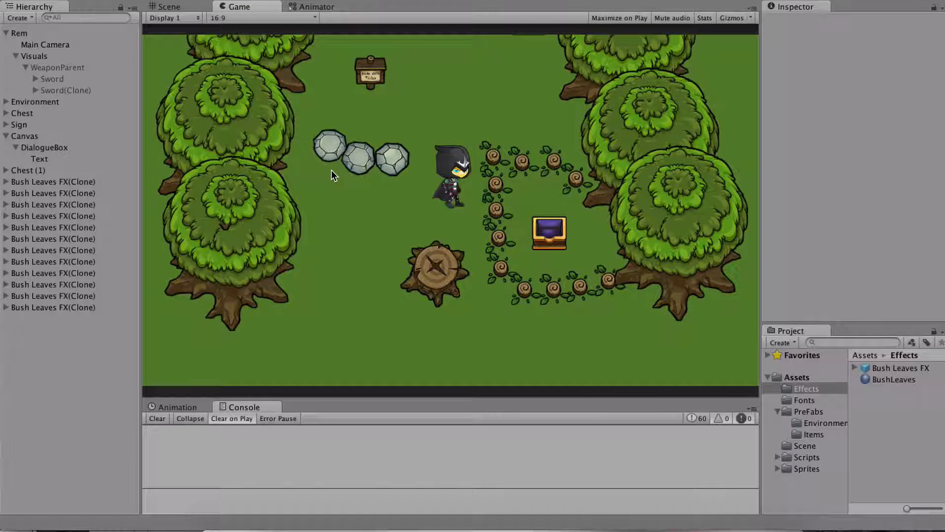